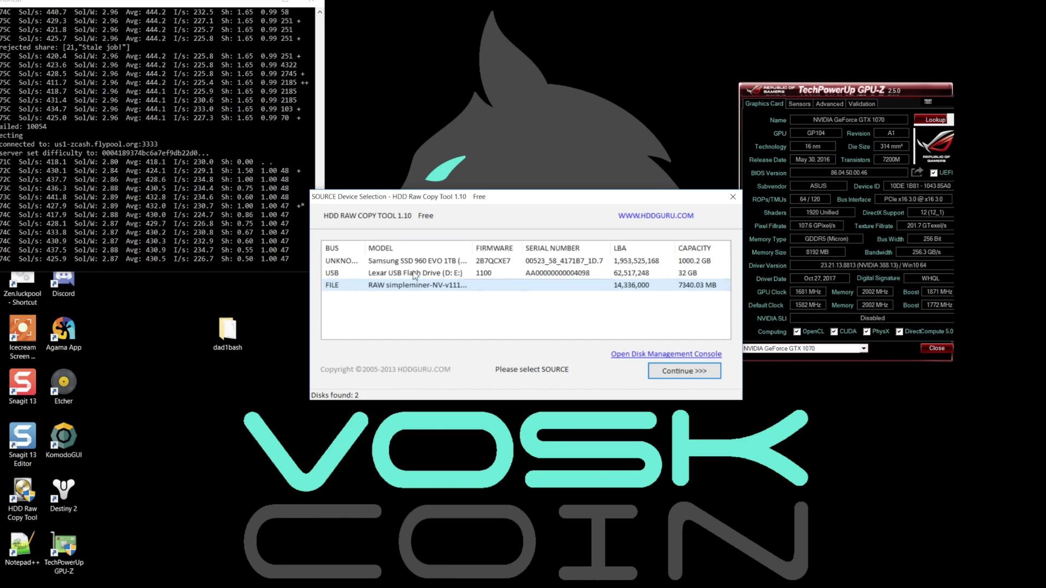
# - Write the SimpleMiner image file onto the Lexar USB flash drive, confirm the overwrite, and close the tool at 100%
pyautogui.doubleClick(428, 287)
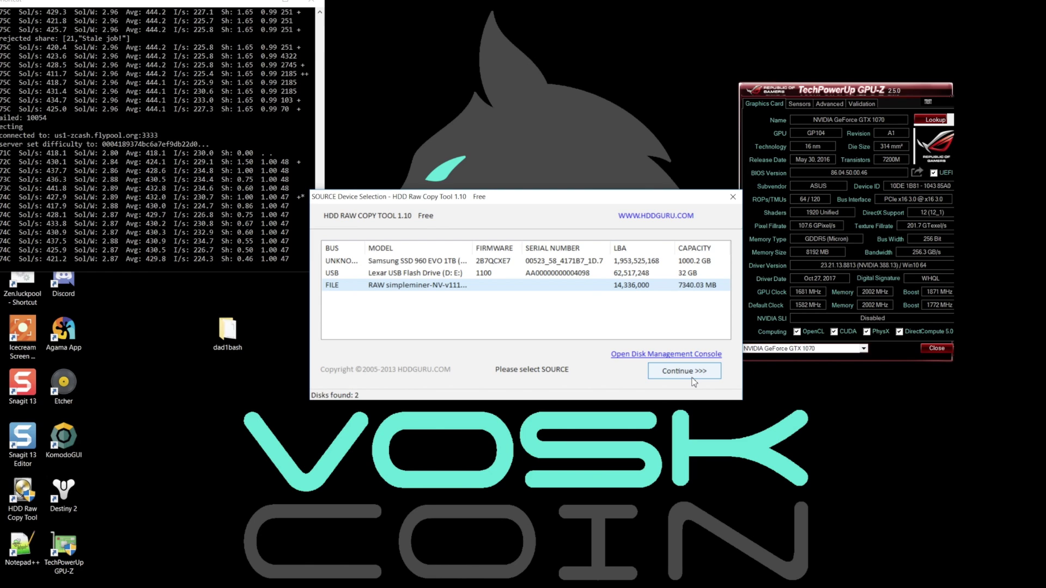
pyautogui.click(693, 380)
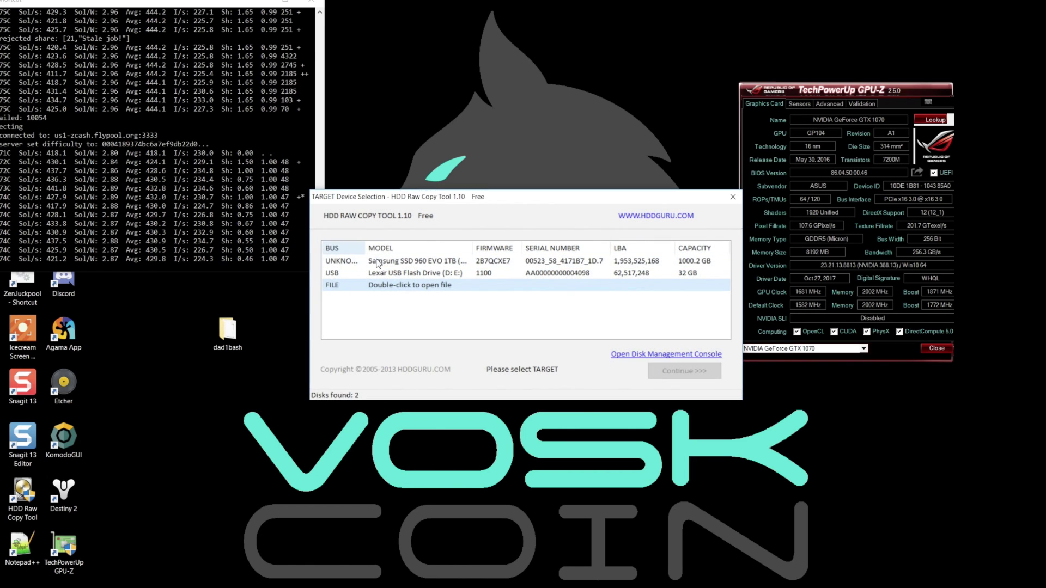
pyautogui.click(412, 273)
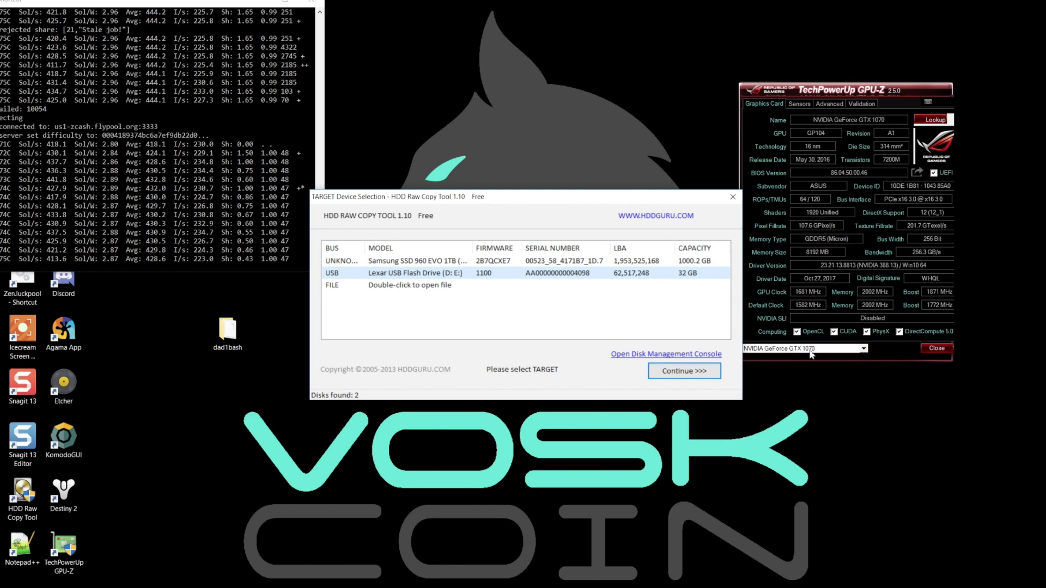
pyautogui.click(686, 373)
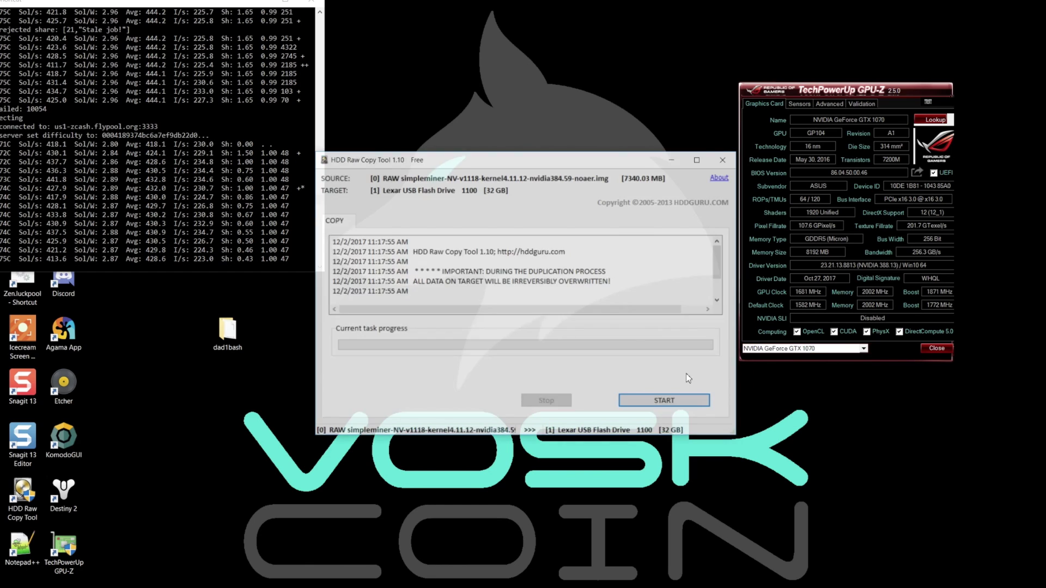
pyautogui.click(695, 401)
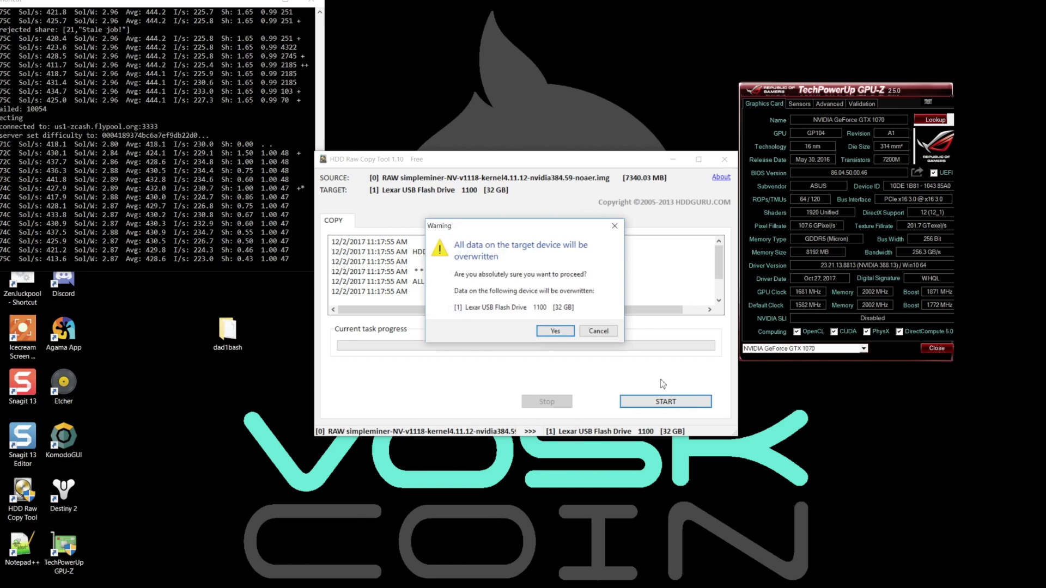
pyautogui.click(553, 332)
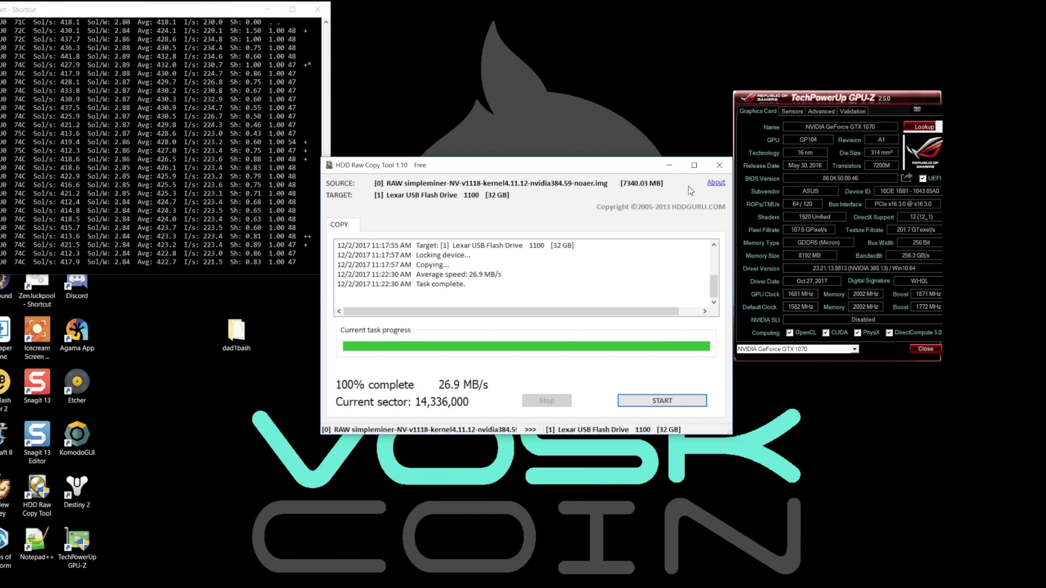
pyautogui.click(719, 165)
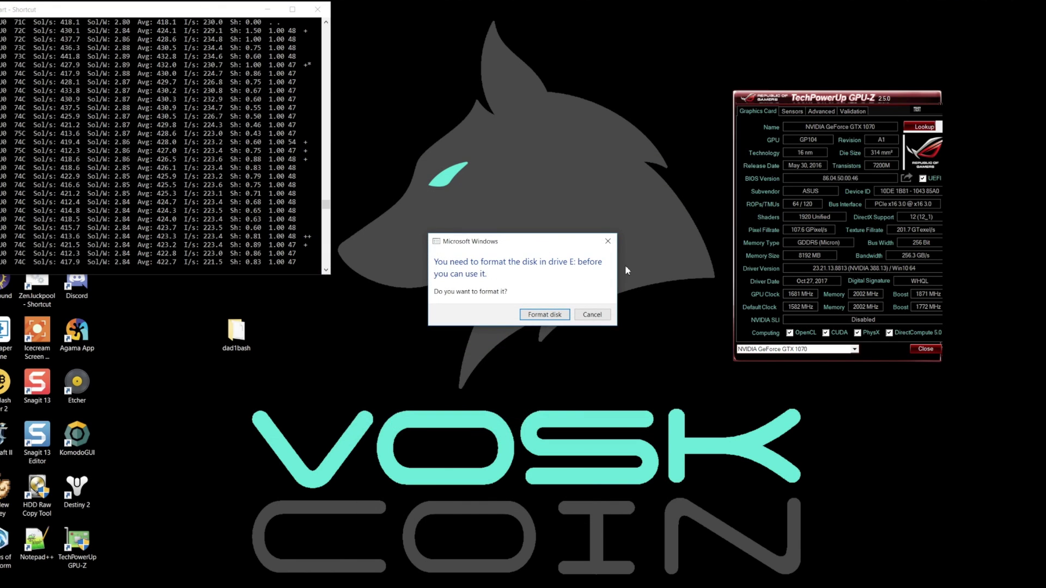
# - Dismiss the Windows prompt to format drive E:
pyautogui.click(608, 241)
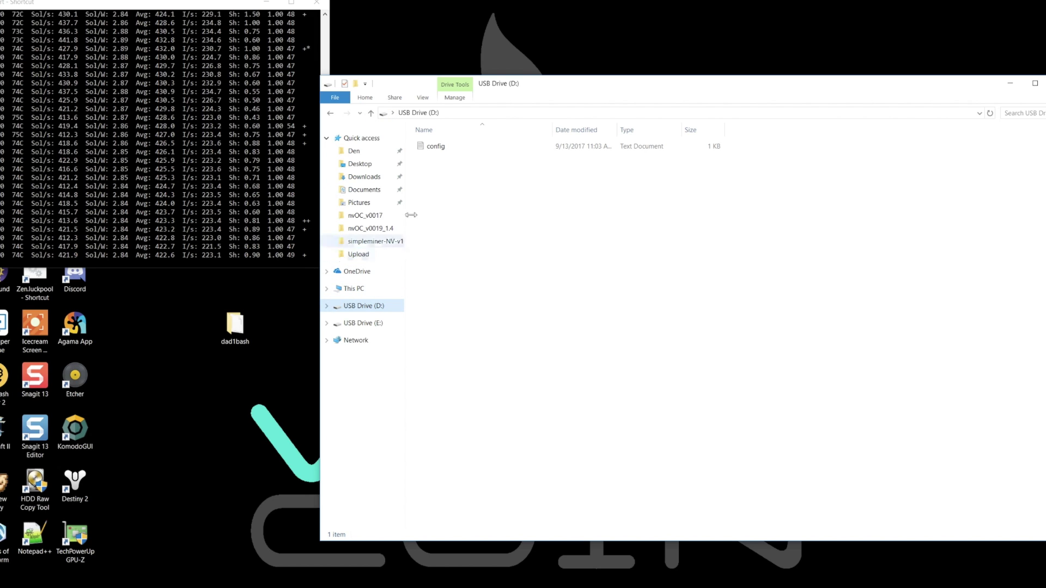
# - Open the USB drive's config file and replace the USER_EMAIL address with the account e-mail
pyautogui.doubleClick(492, 150)
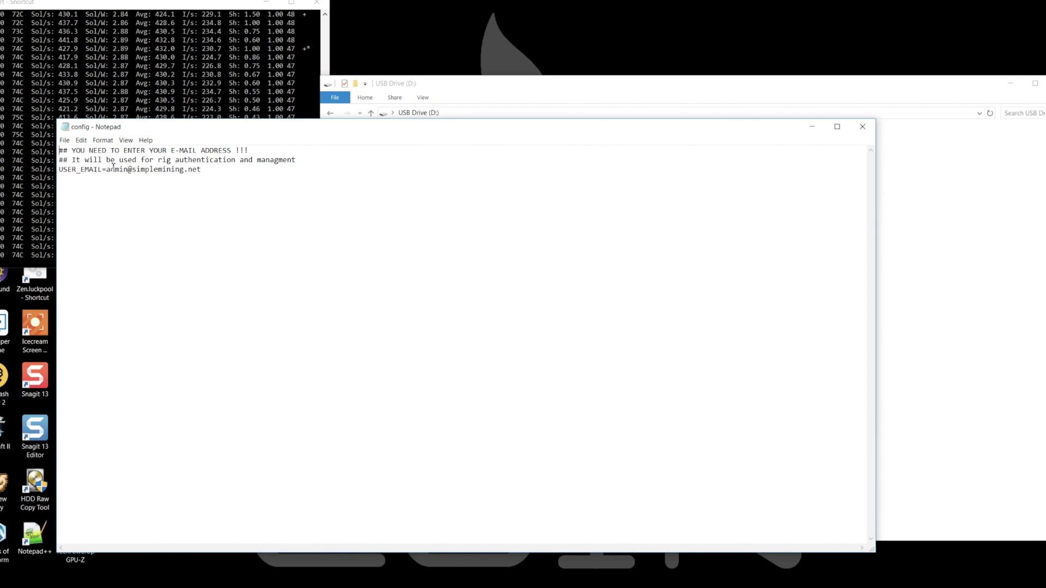
pyautogui.moveTo(106, 170); pyautogui.dragTo(196, 180)
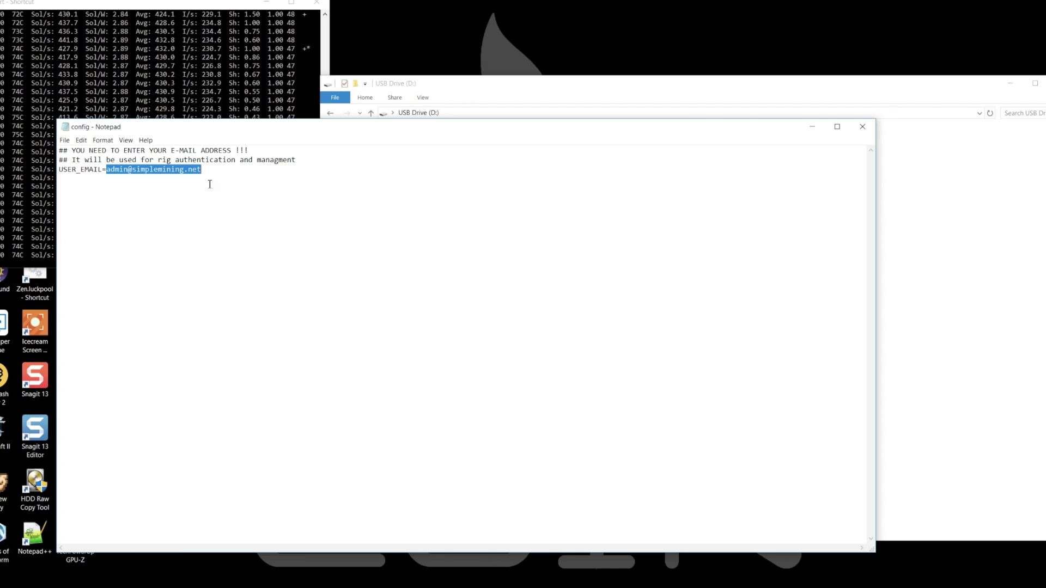
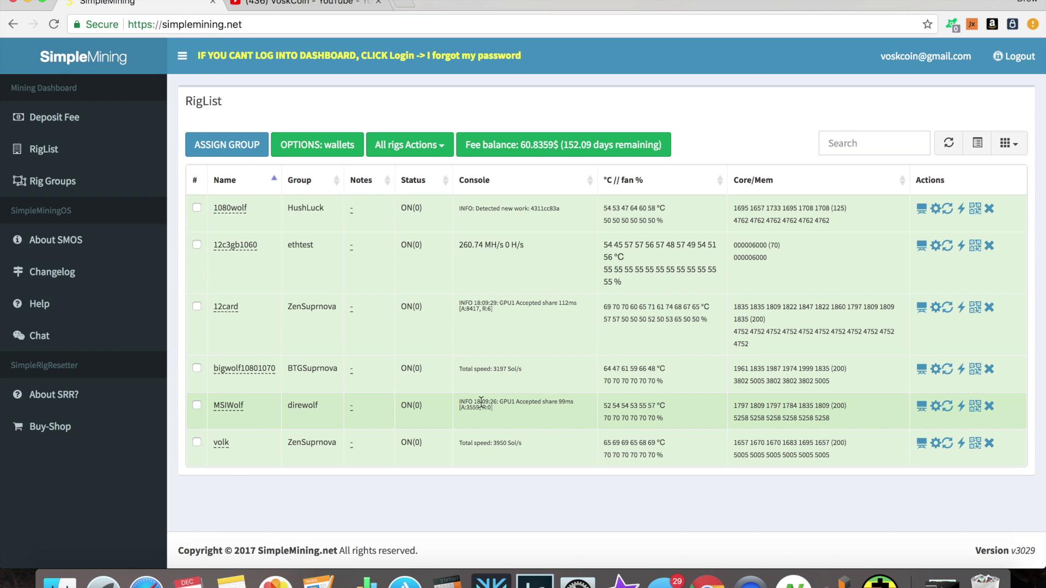
# - Open the Overclocking dialog from the MSIWolf row's gear icon on the RigList
pyautogui.click(936, 409)
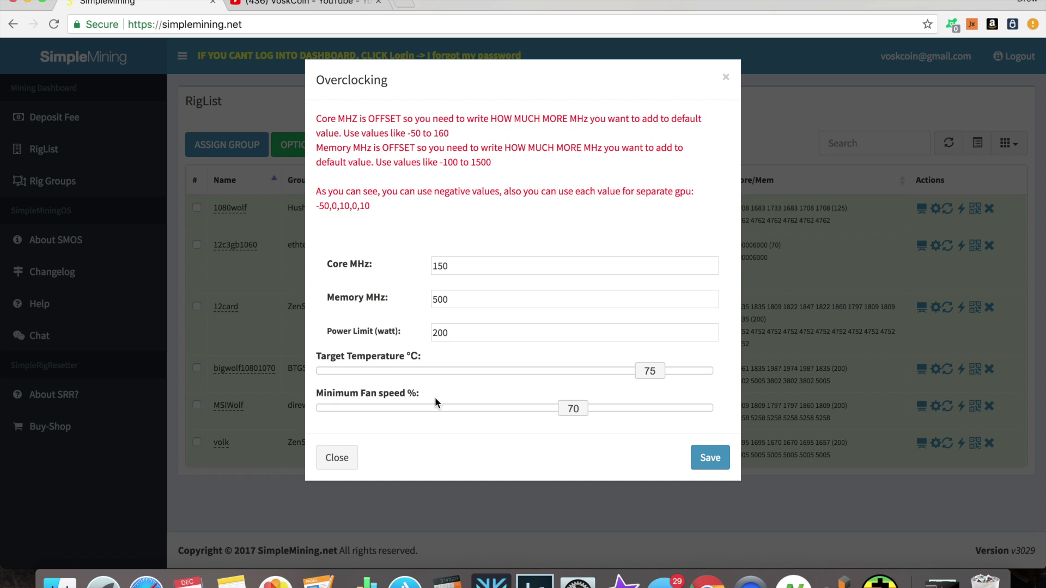
# - Recheck MSIWolf's Core 150 and Memory 500 offsets, close unchanged, and open 12c3gb1060's overclocking
pyautogui.click(721, 76)
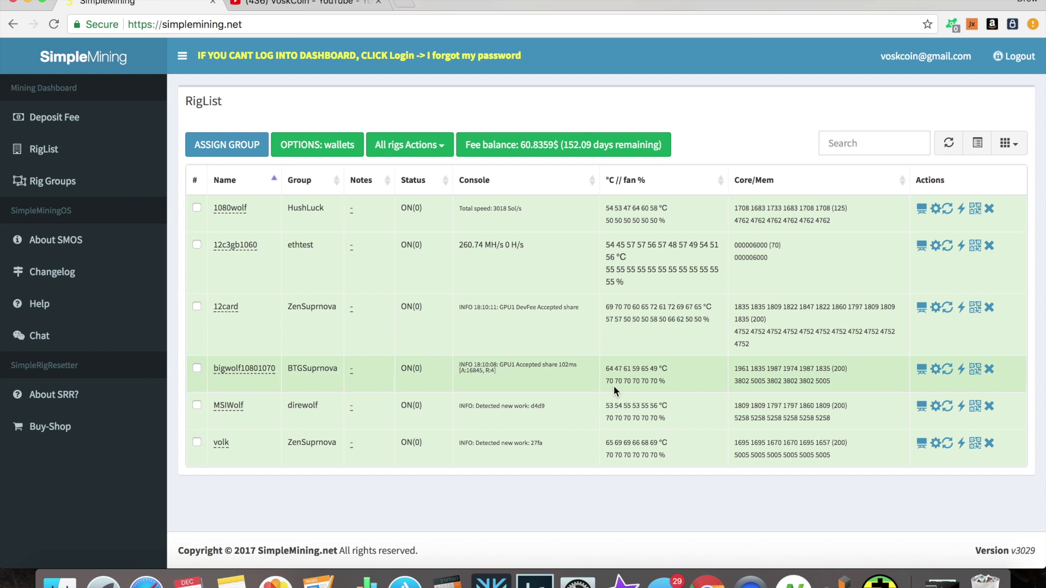
pyautogui.click(936, 408)
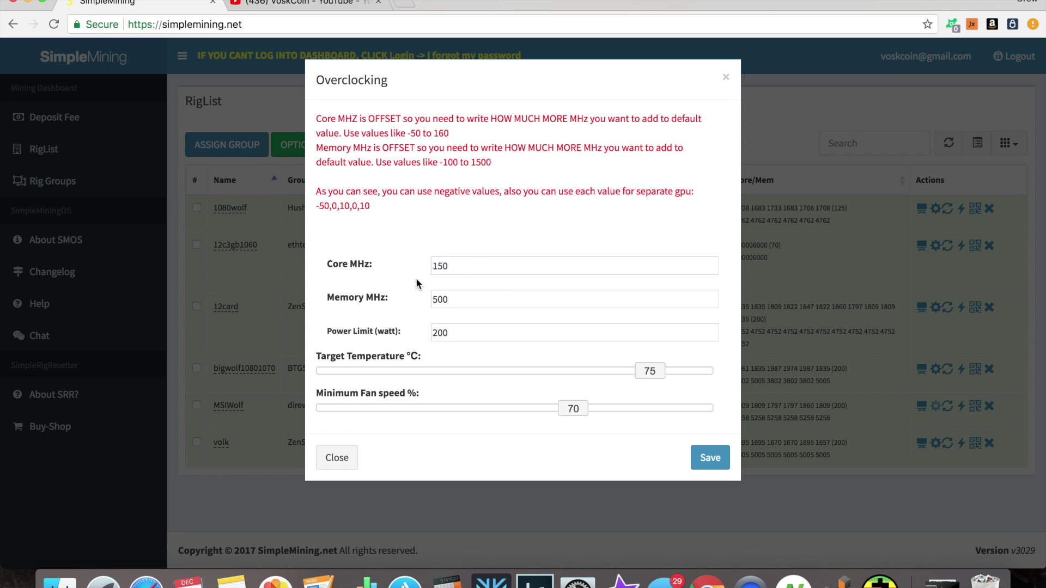
pyautogui.click(438, 267)
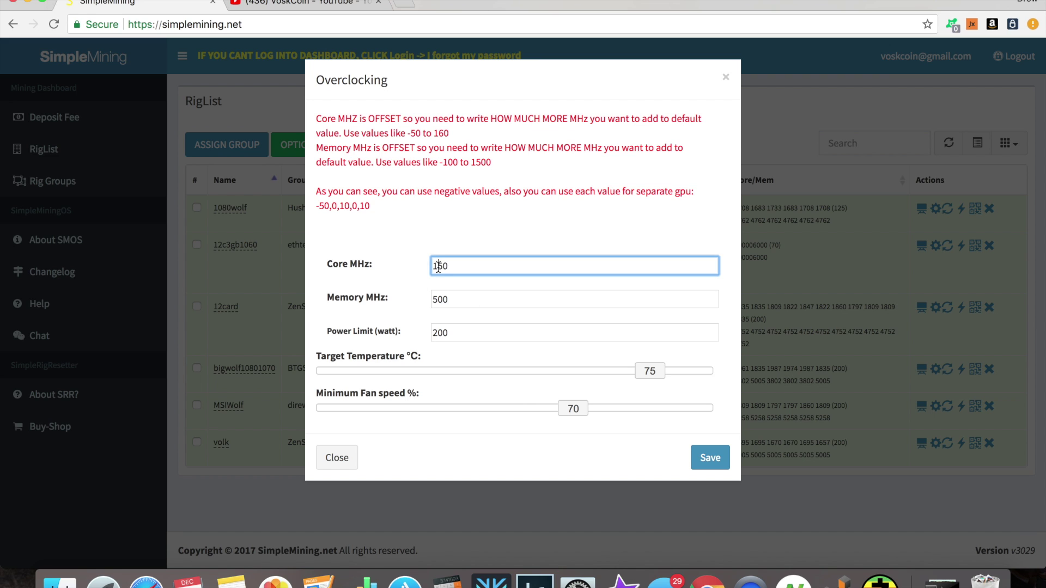
pyautogui.write('-')
pyautogui.press('BackSpace')
pyautogui.click(440, 299)
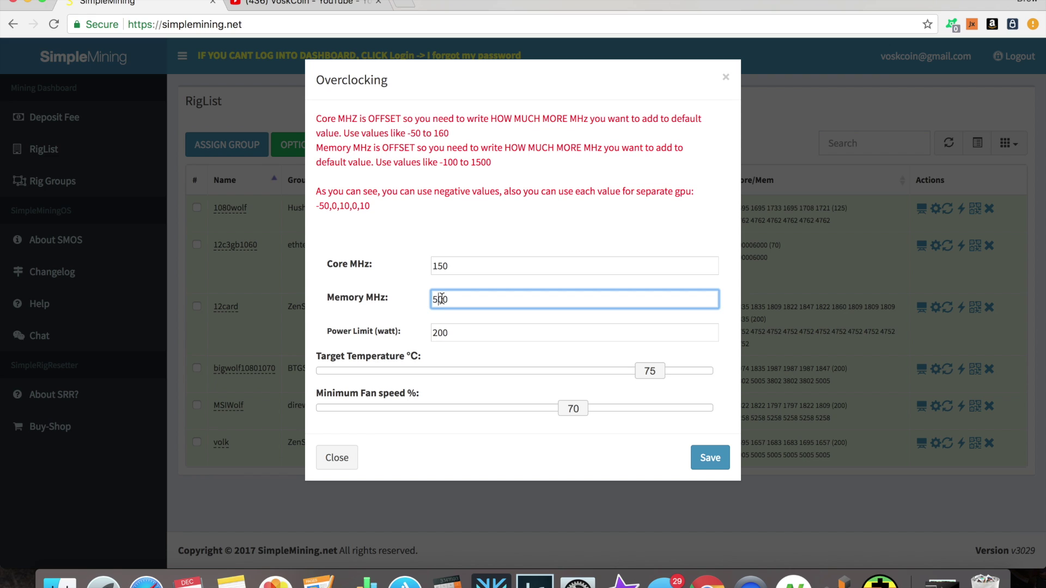
pyautogui.click(436, 302)
pyautogui.click(485, 287)
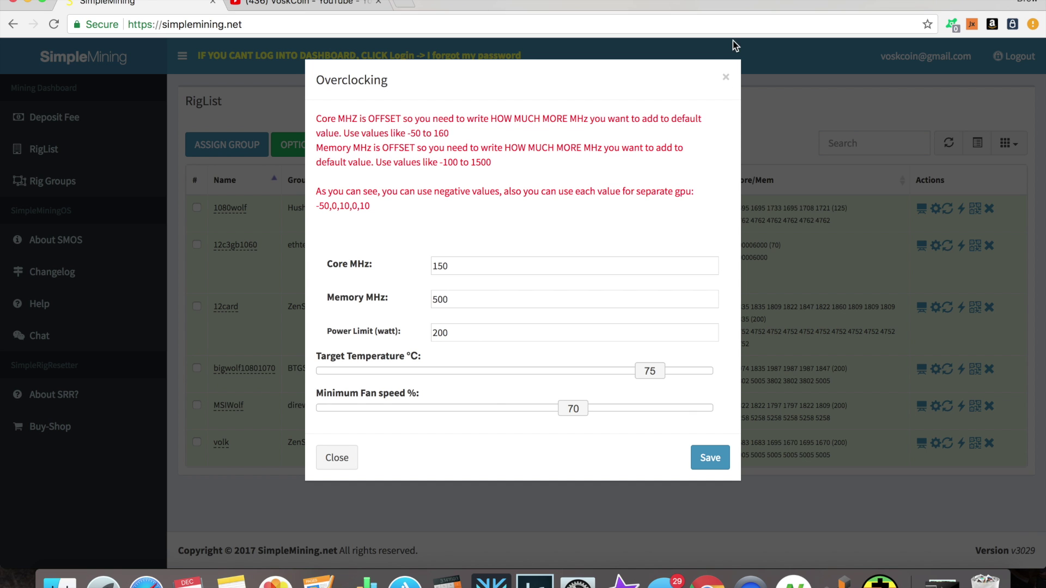
pyautogui.click(726, 77)
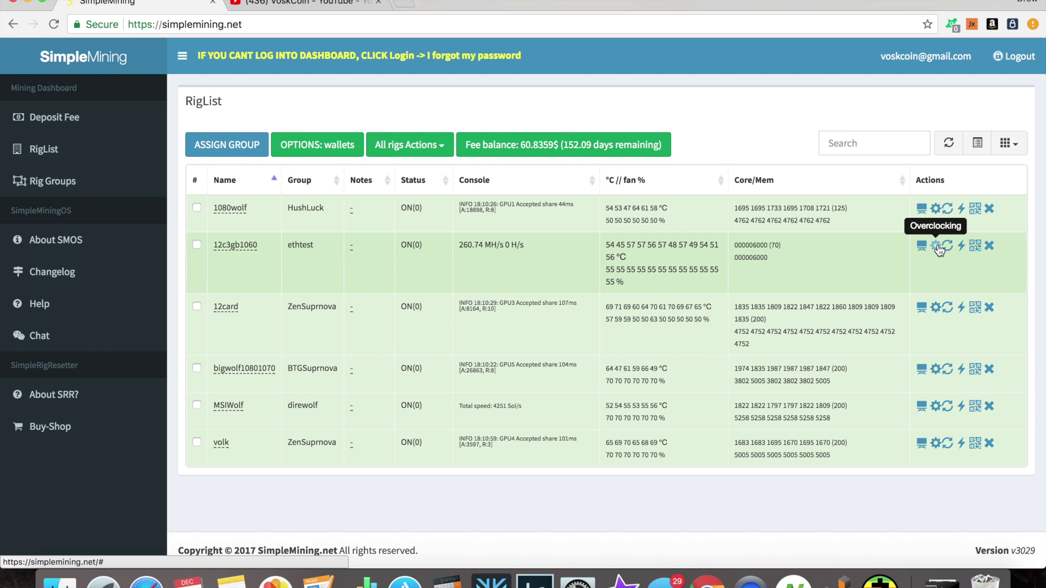
pyautogui.click(937, 247)
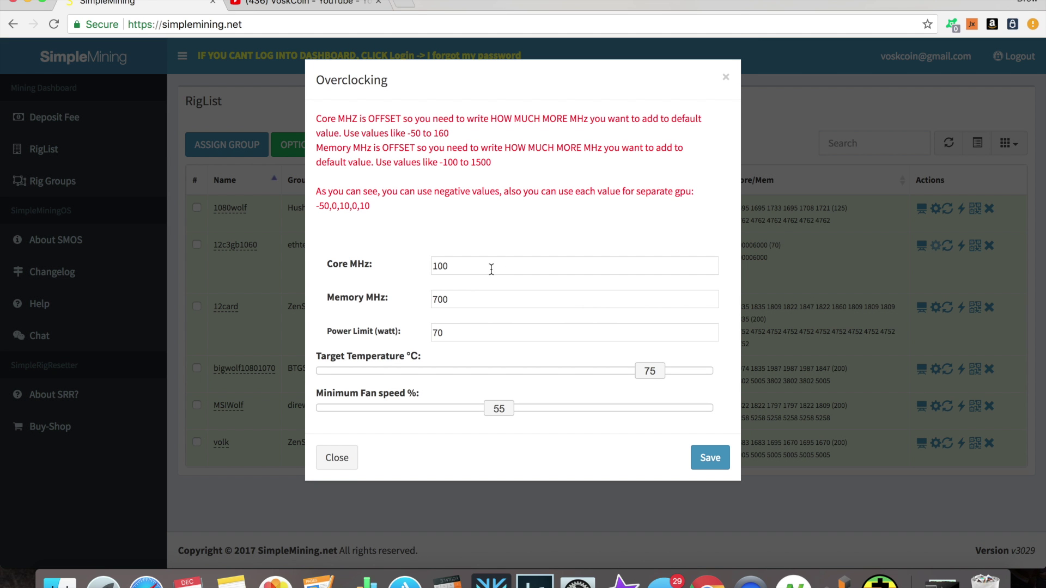
# - Add comma-separated per-GPU Core MHz and Power Limit values (70,200,200) for 12c3gb1060
pyautogui.click(491, 270)
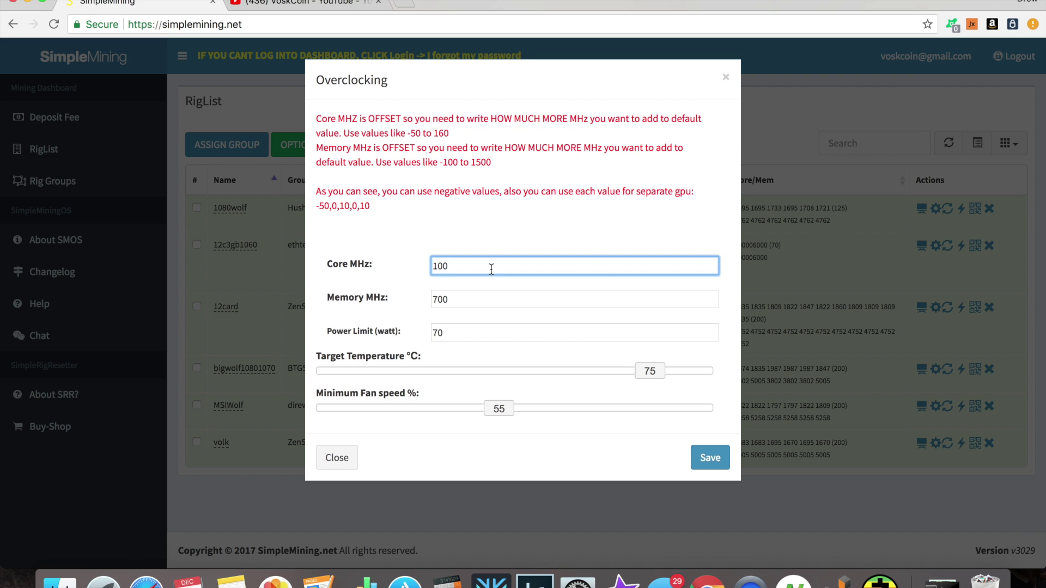
pyautogui.write(',100,100,150')
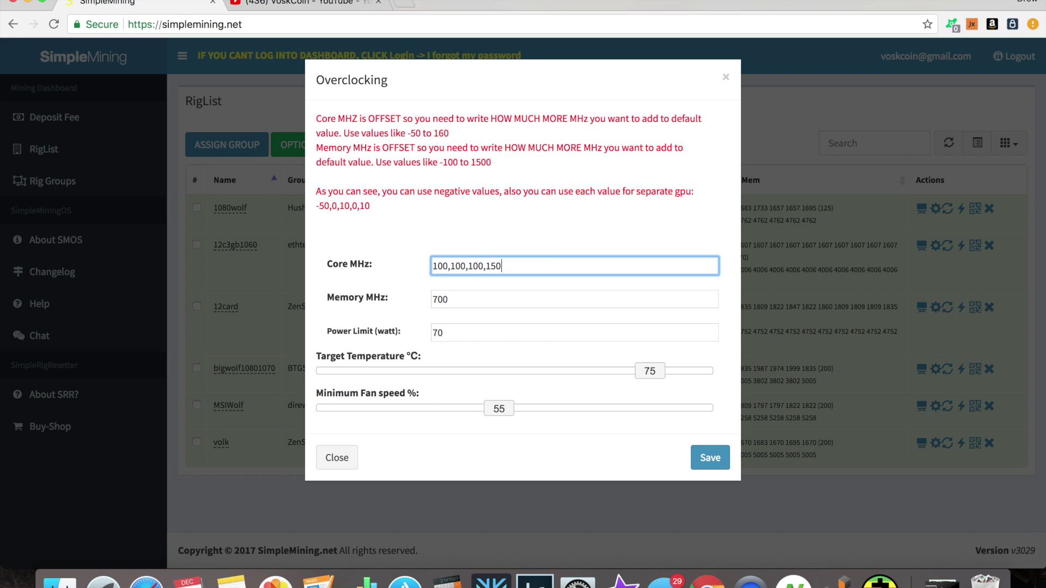
pyautogui.write(',100,150')
pyautogui.click(500, 328)
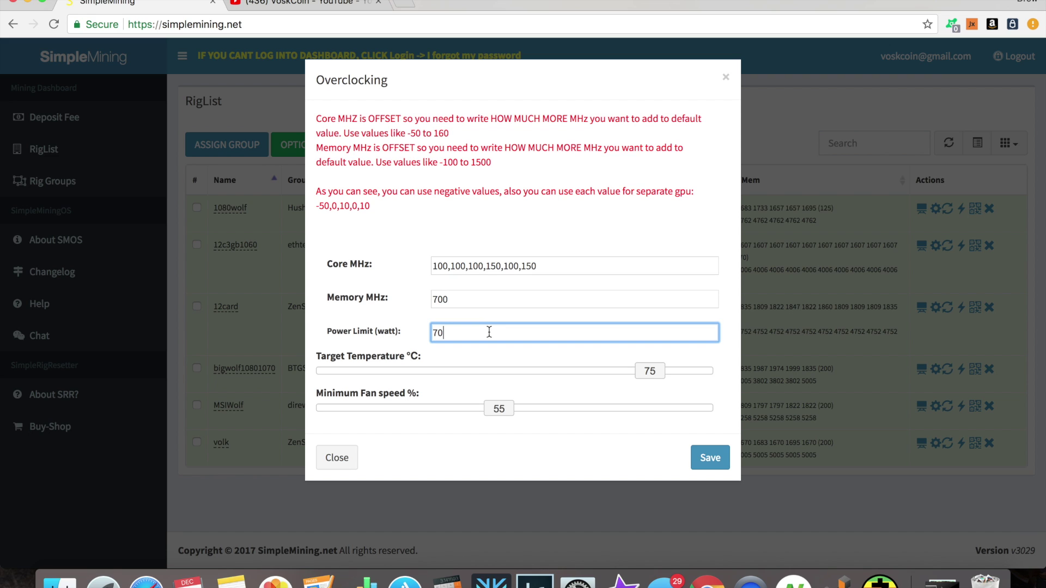
pyautogui.write(',70,200,200')
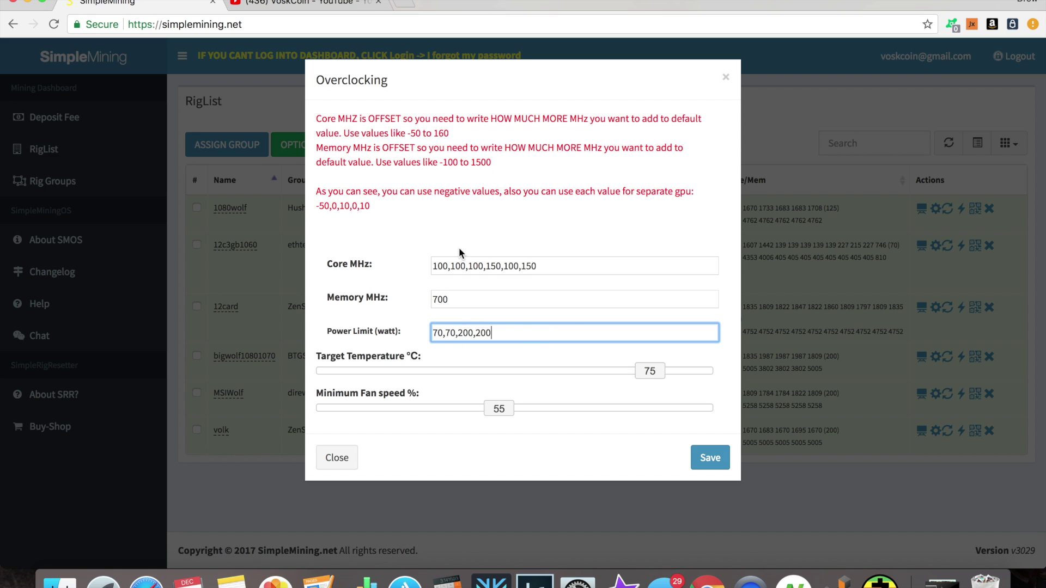
# - Enter per-GPU Memory offsets 700,700,250,250 and close the Overclocking dialog
pyautogui.click(463, 294)
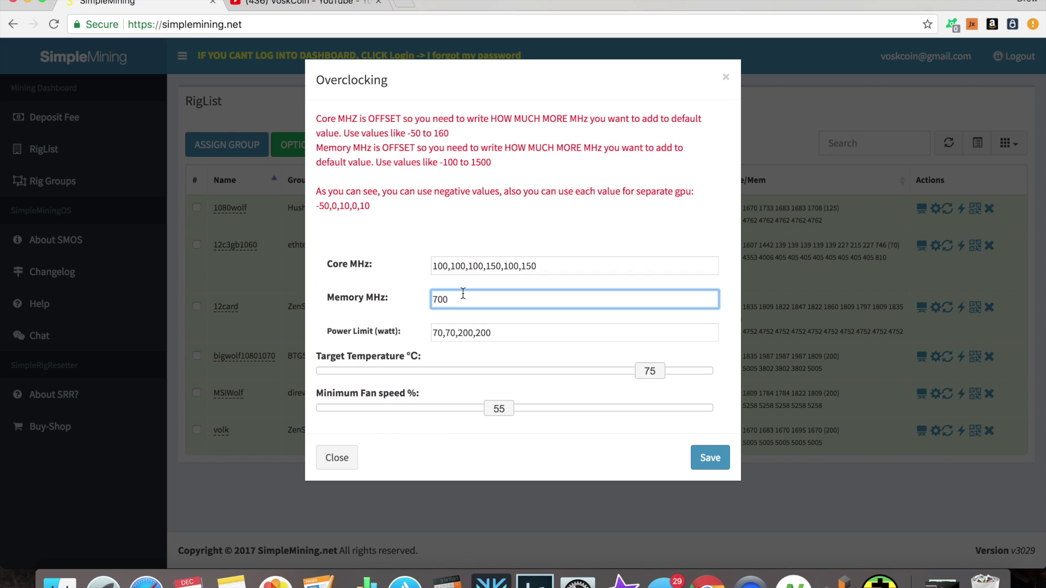
pyautogui.write('.700,')
pyautogui.write('250,')
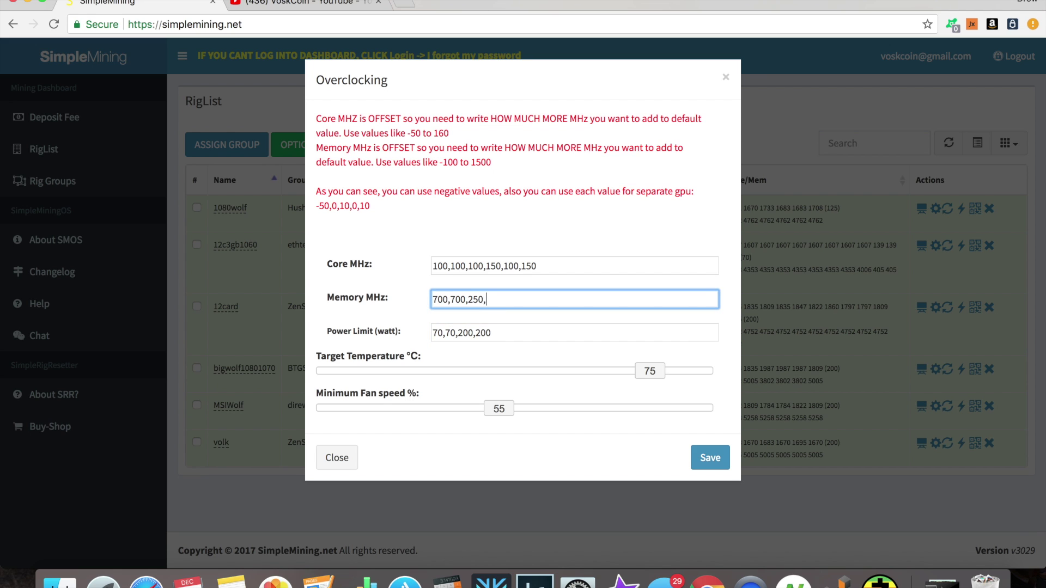
pyautogui.write('250')
pyautogui.click(725, 76)
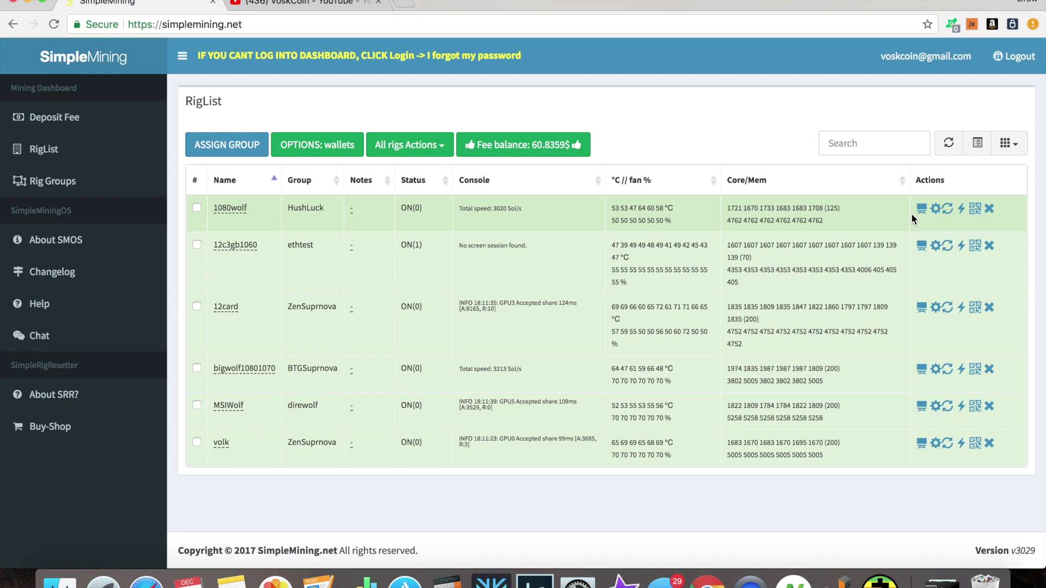
# - Glance at bigwolf10801070's and MSIWolf's overclock settings, then go to the Rig Groups page
pyautogui.click(936, 369)
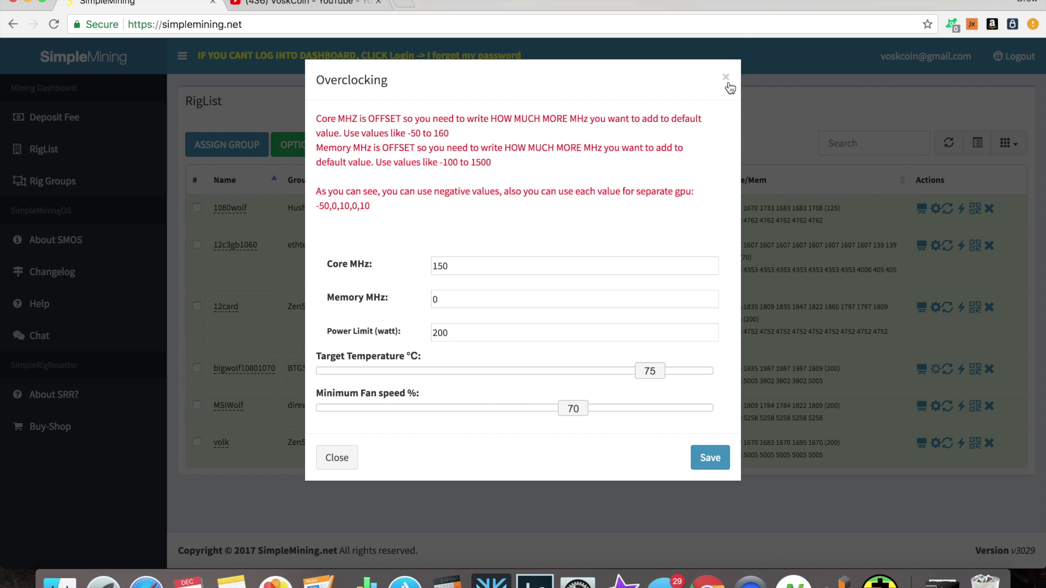
pyautogui.click(726, 78)
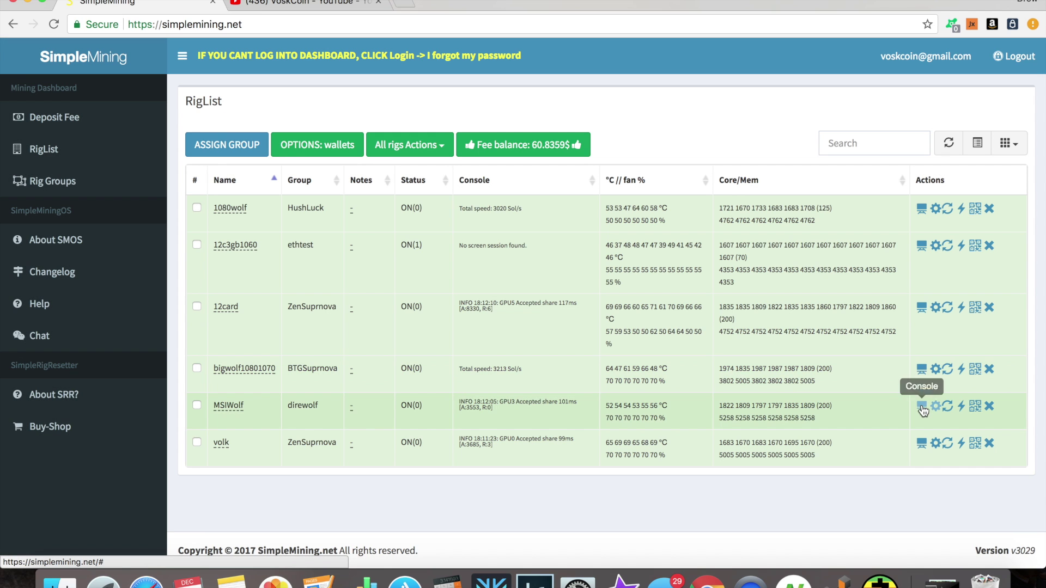
pyautogui.click(934, 406)
pyautogui.click(934, 407)
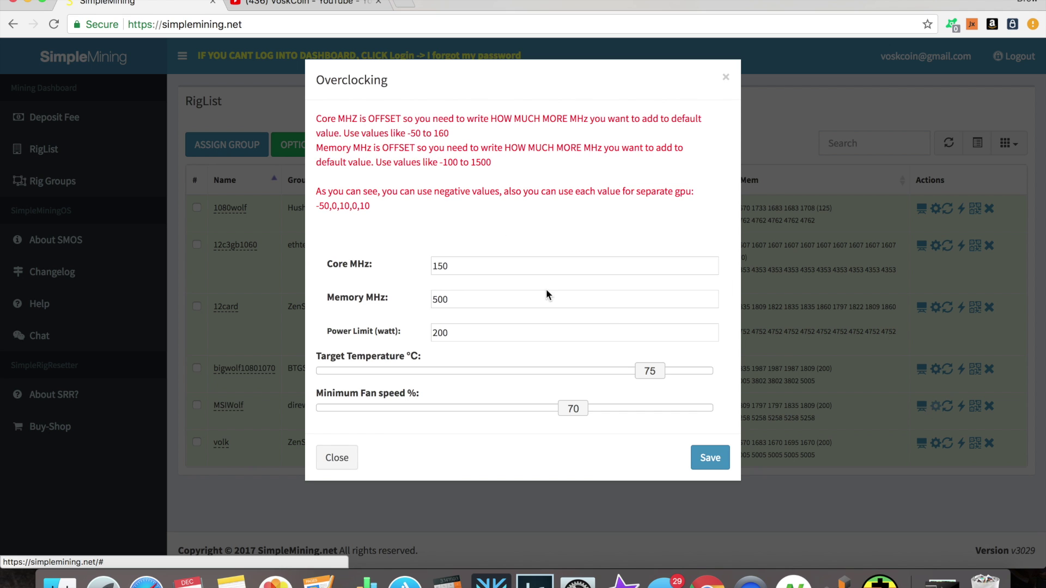
pyautogui.click(722, 73)
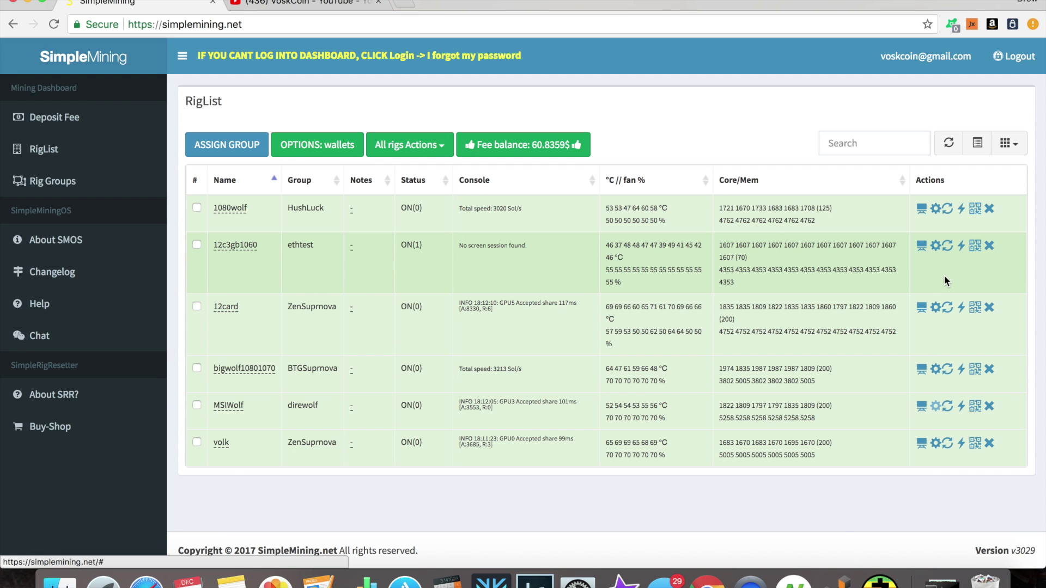
pyautogui.click(101, 179)
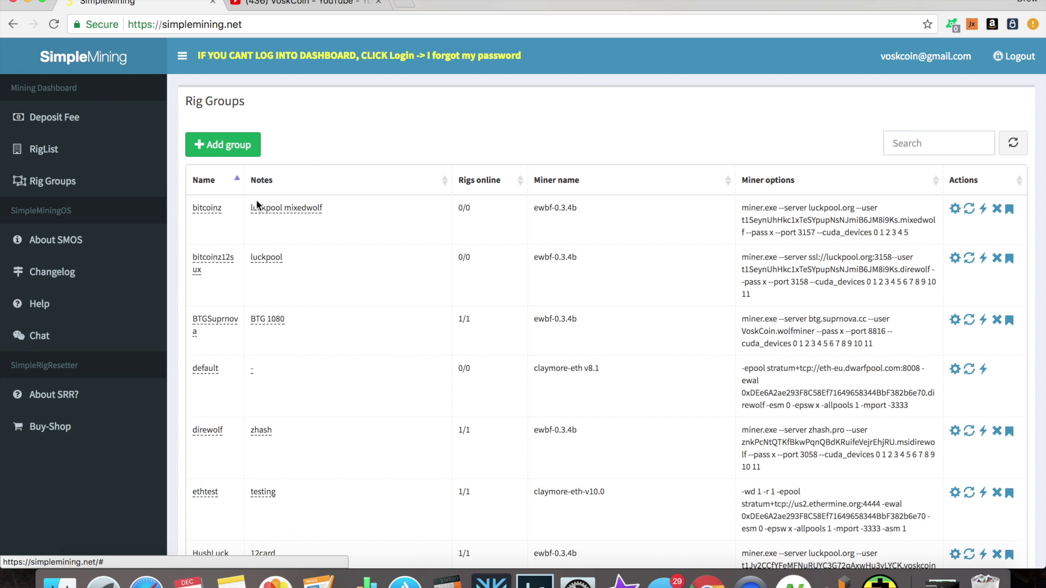
pyautogui.scroll(-5, 468, 229)
pyautogui.scroll(-4, 473, 257)
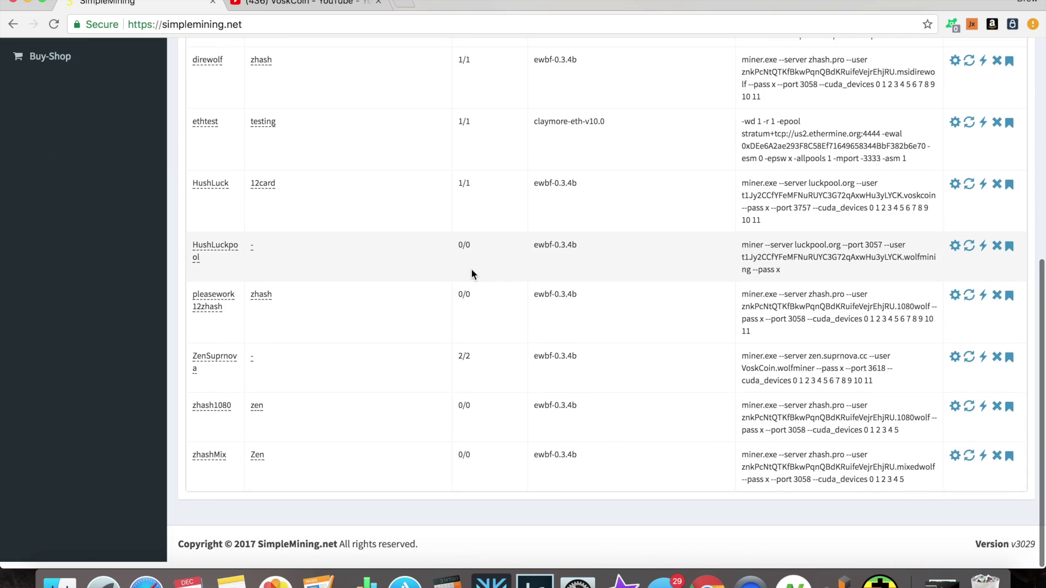
pyautogui.scroll(10, 471, 269)
pyautogui.scroll(-3, 472, 265)
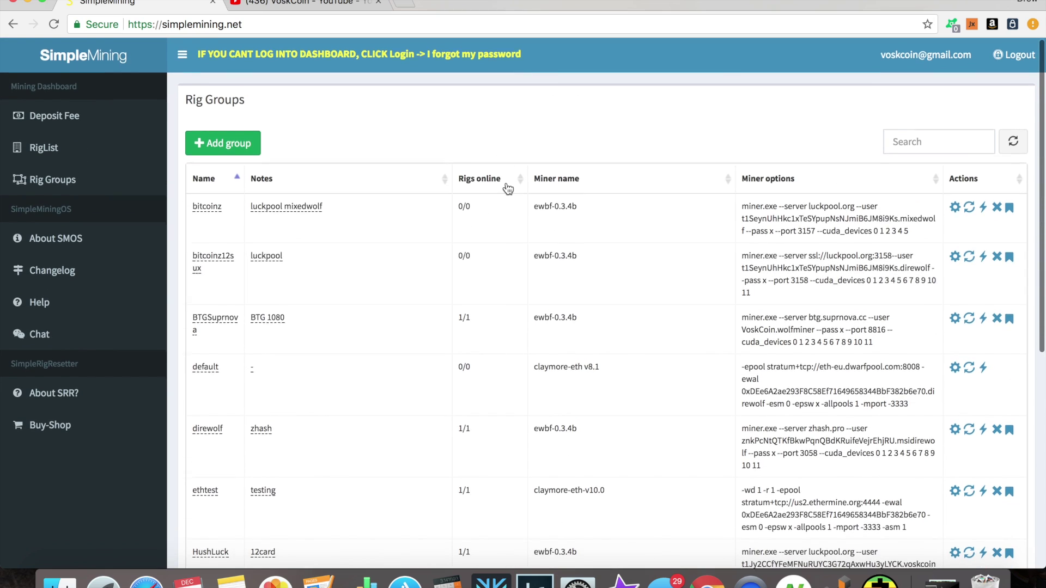
pyautogui.scroll(-3, 631, 240)
pyautogui.scroll(-2, 631, 248)
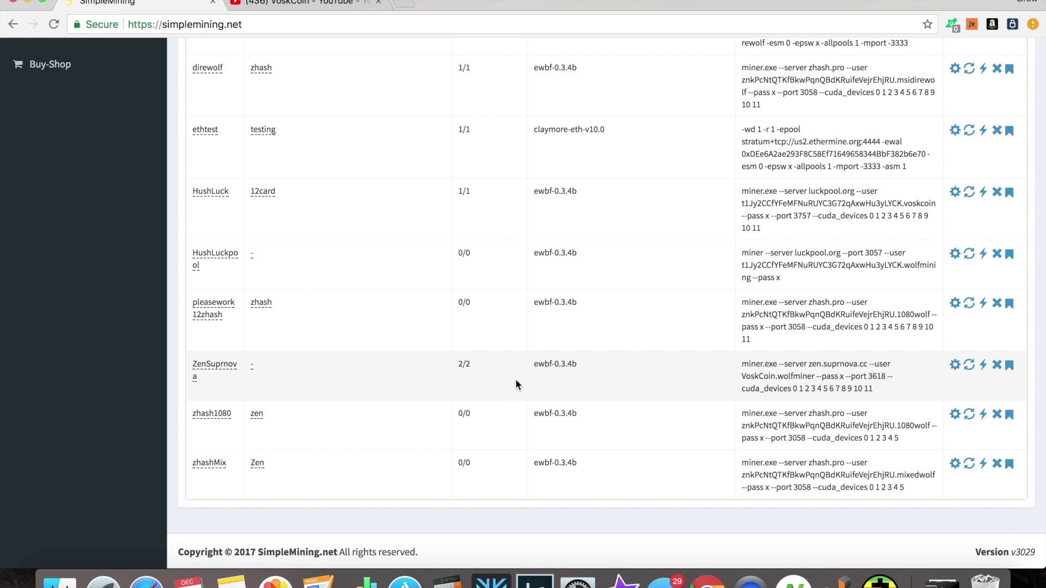
pyautogui.click(954, 366)
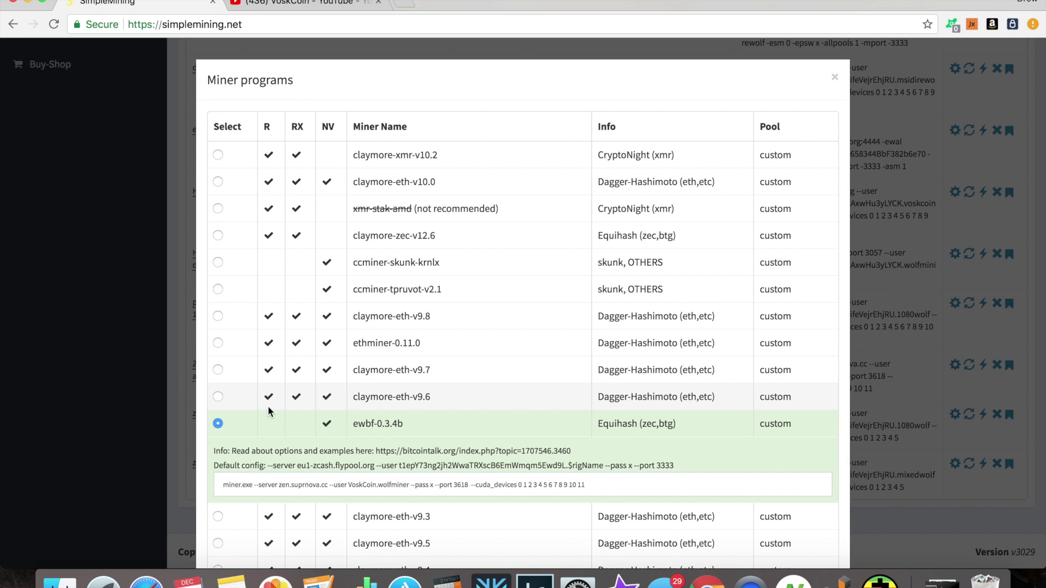
# - Inspect ZenSuprnova's ewbf-0.3.4b command line and its cuda_devices 0–11 list
pyautogui.scroll(-3, 447, 426)
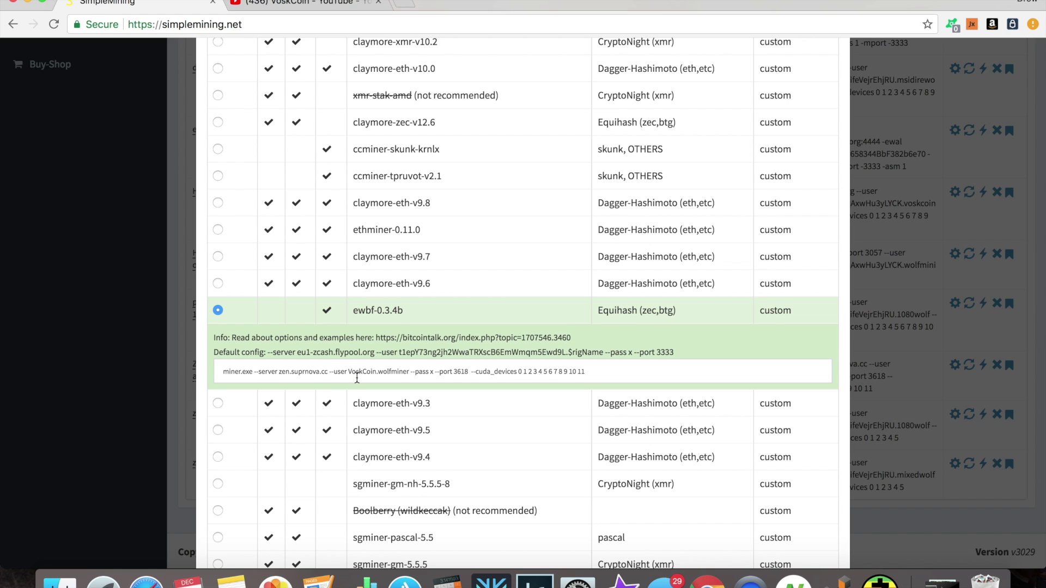
pyautogui.click(324, 374)
pyautogui.press('super+a')
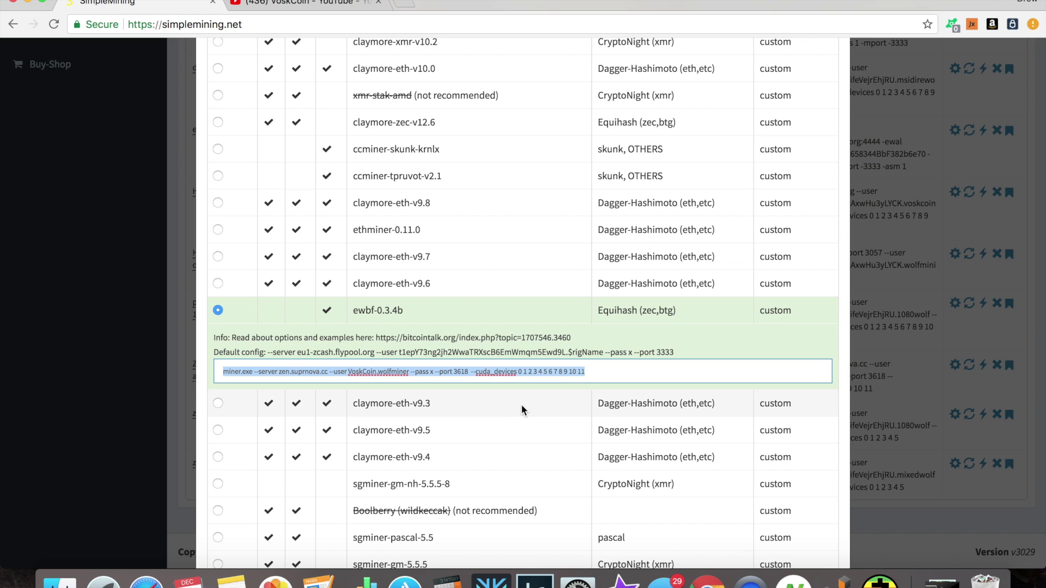
pyautogui.click(527, 374)
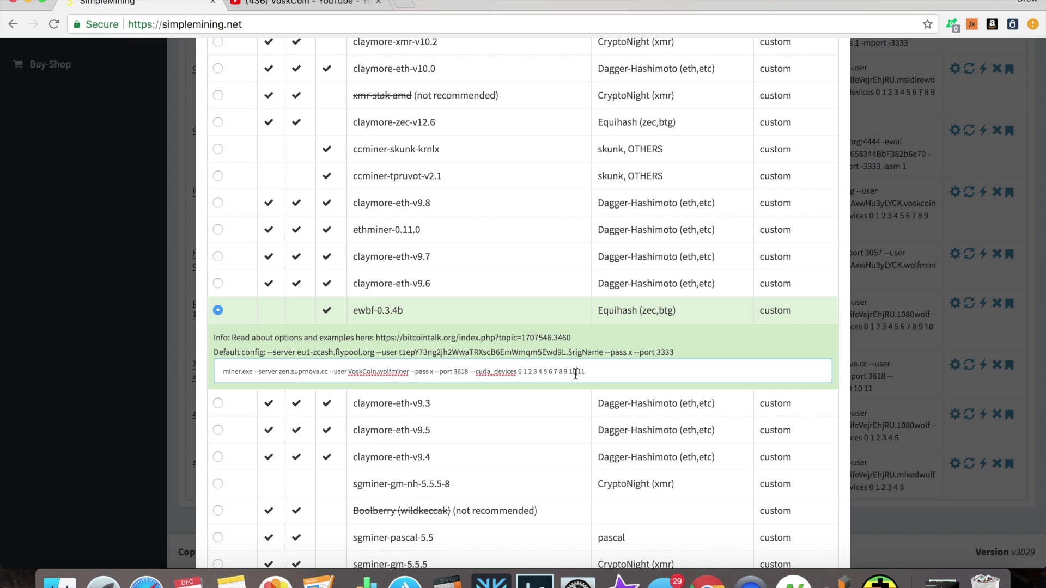
pyautogui.click(575, 375)
# - Close the Miner programs dialog and return to the RigList
pyautogui.click(103, 303)
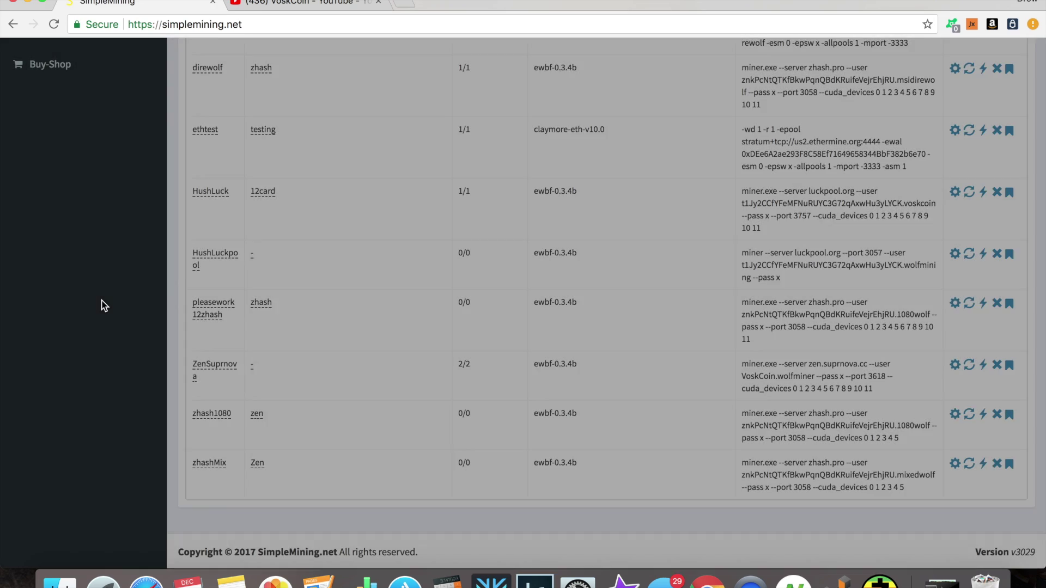
pyautogui.scroll(10, 204, 301)
pyautogui.click(59, 154)
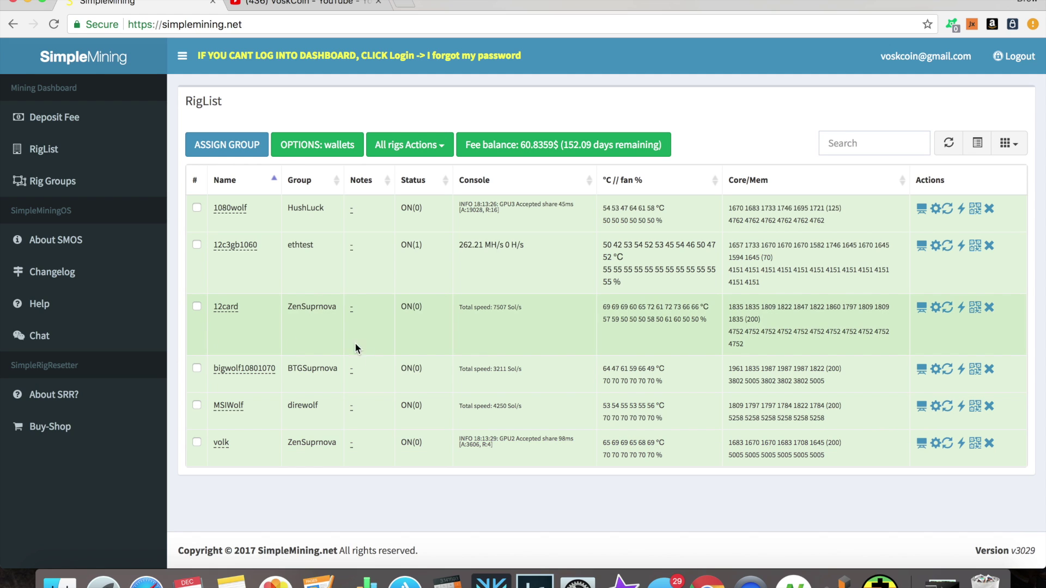
# - Check the group options for 12card and volk, then cancel, leaving them in ZenSuprnova
pyautogui.click(197, 306)
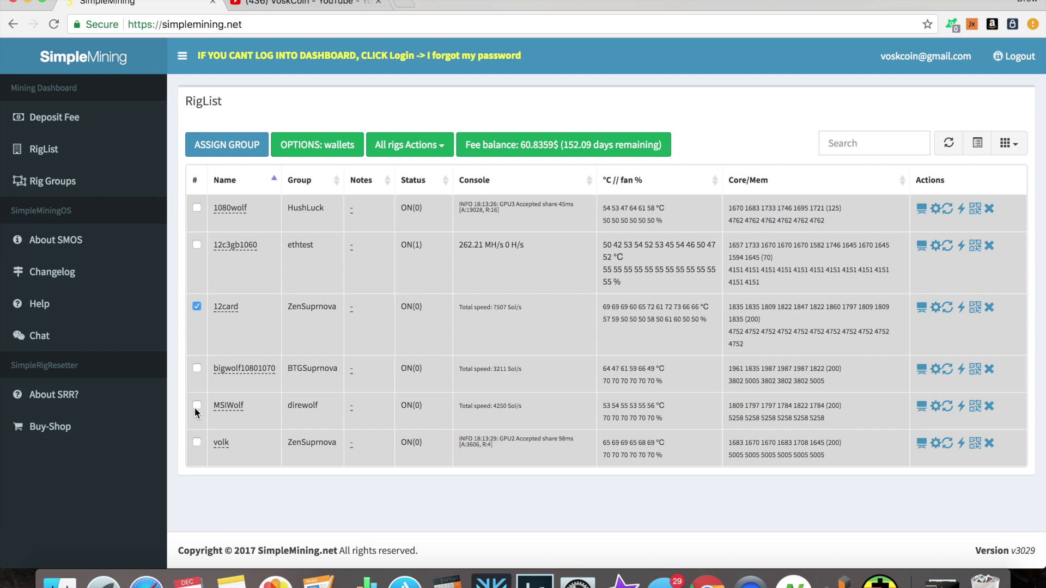
pyautogui.click(196, 442)
pyautogui.click(228, 148)
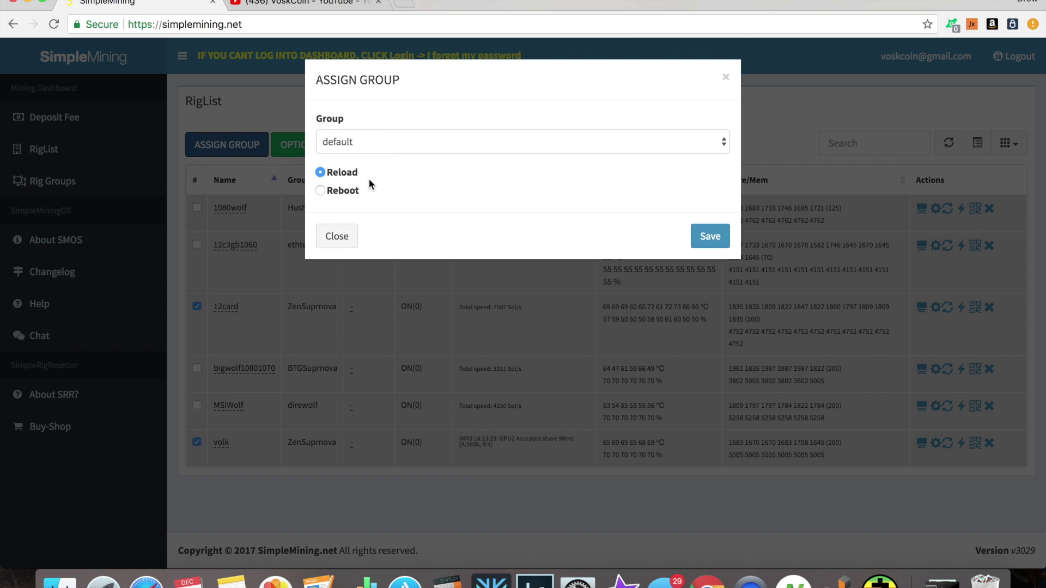
pyautogui.click(387, 141)
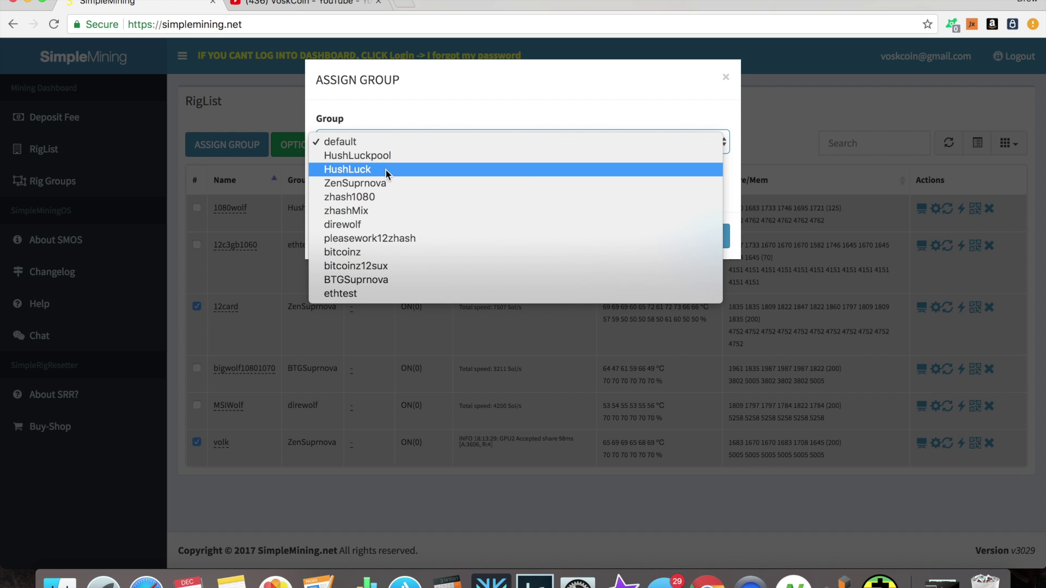
pyautogui.click(236, 106)
pyautogui.click(334, 238)
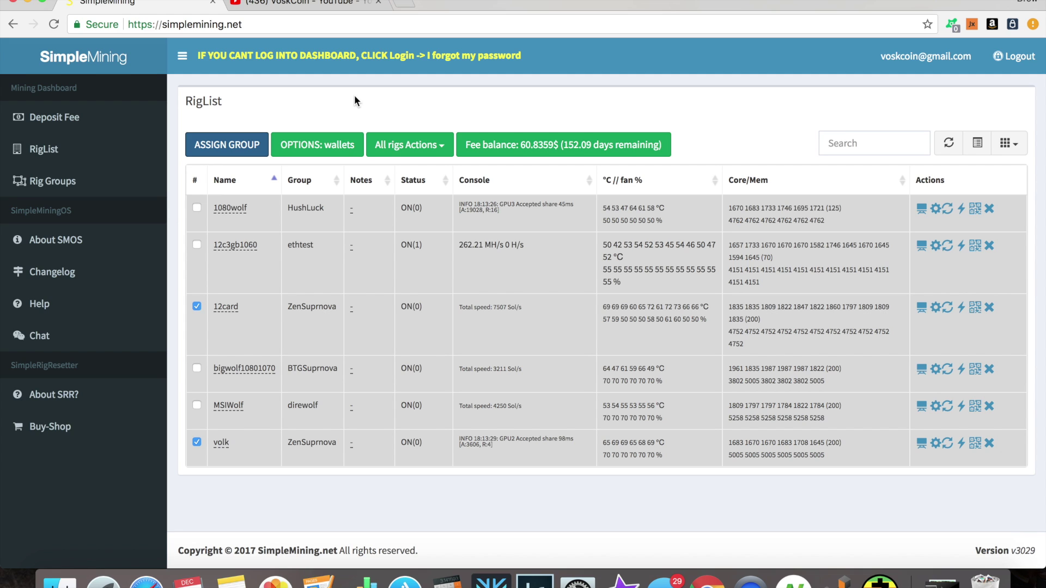
pyautogui.click(197, 308)
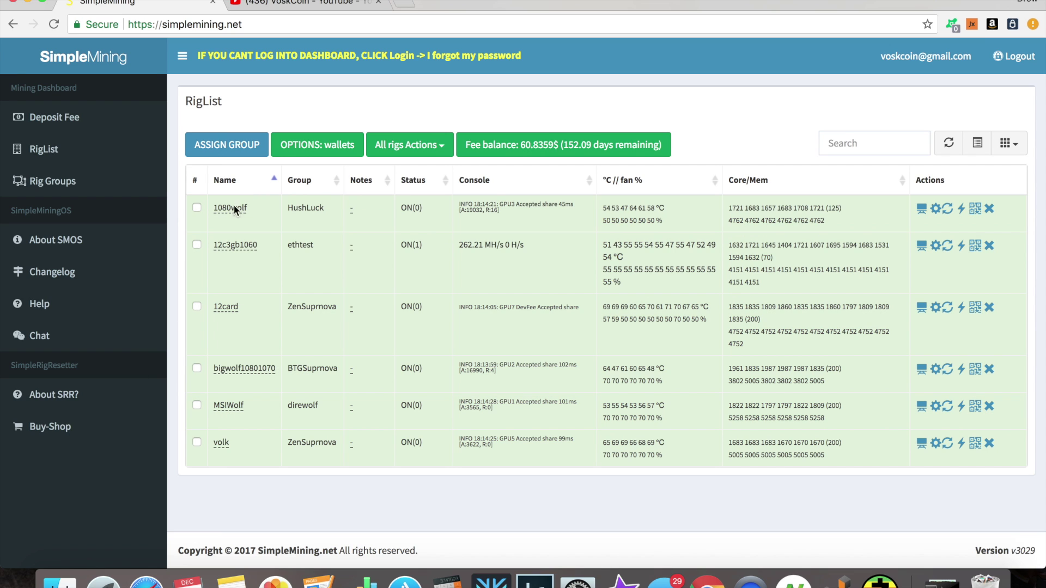
# - Open Rig Groups to see groups like ethtest on claymore-eth-v10.0 and HushLuck on ewbf-0.3.4b
pyautogui.click(94, 177)
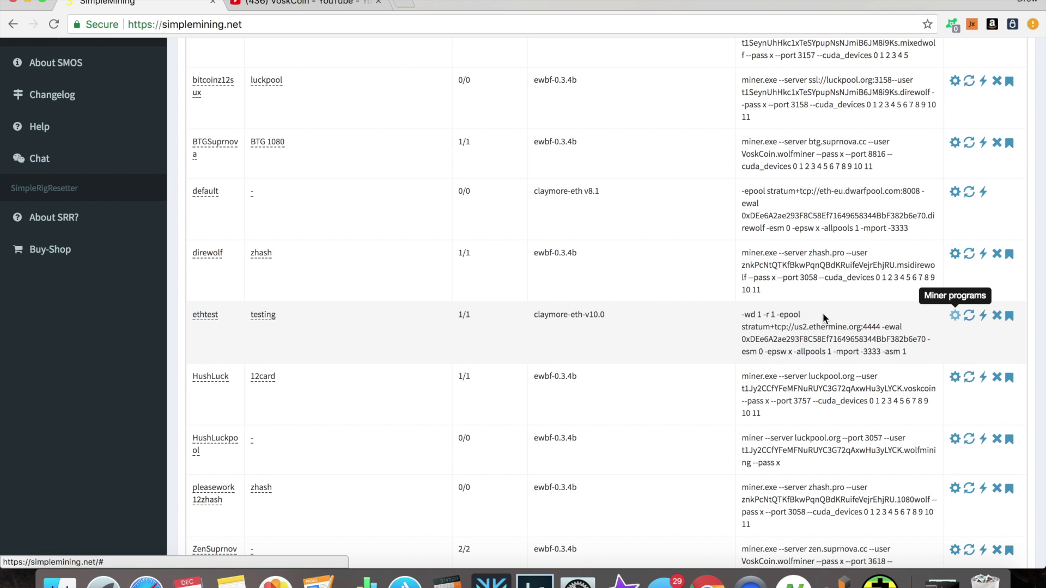
pyautogui.click(287, 6)
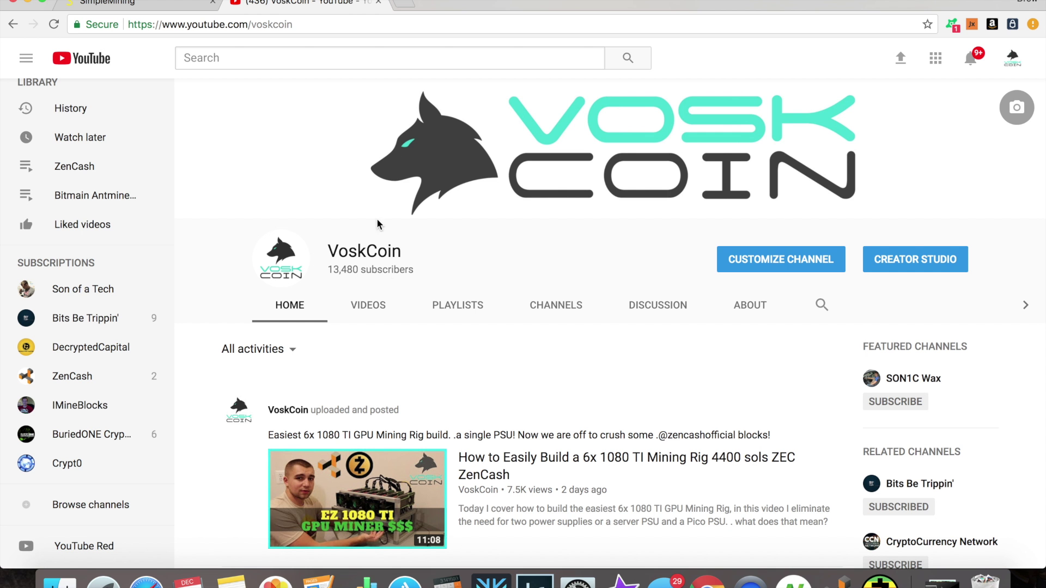
pyautogui.scroll(-4, 396, 284)
pyautogui.scroll(-3, 396, 284)
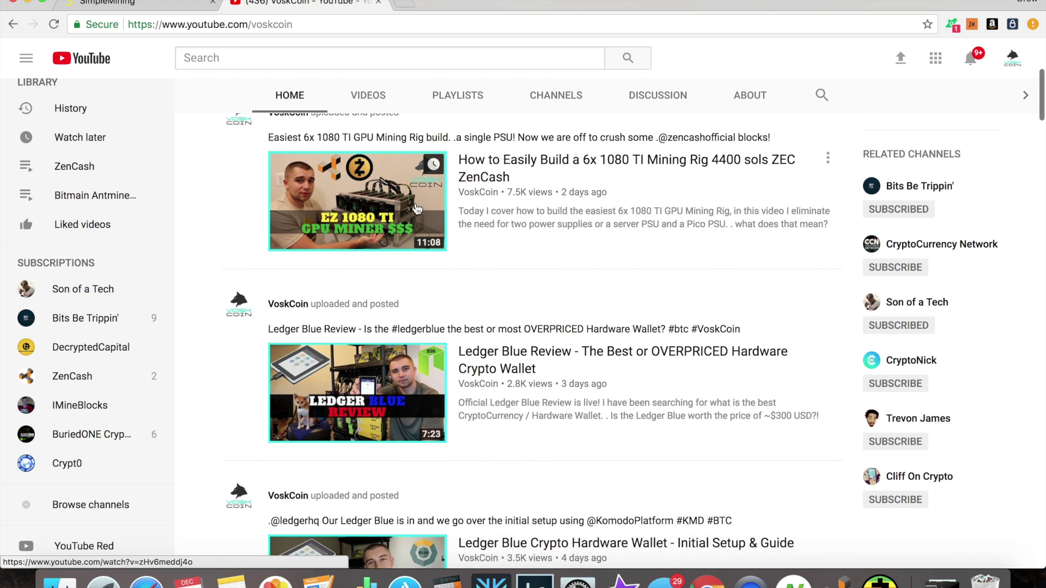
pyautogui.scroll(5, 553, 209)
pyautogui.click(130, 4)
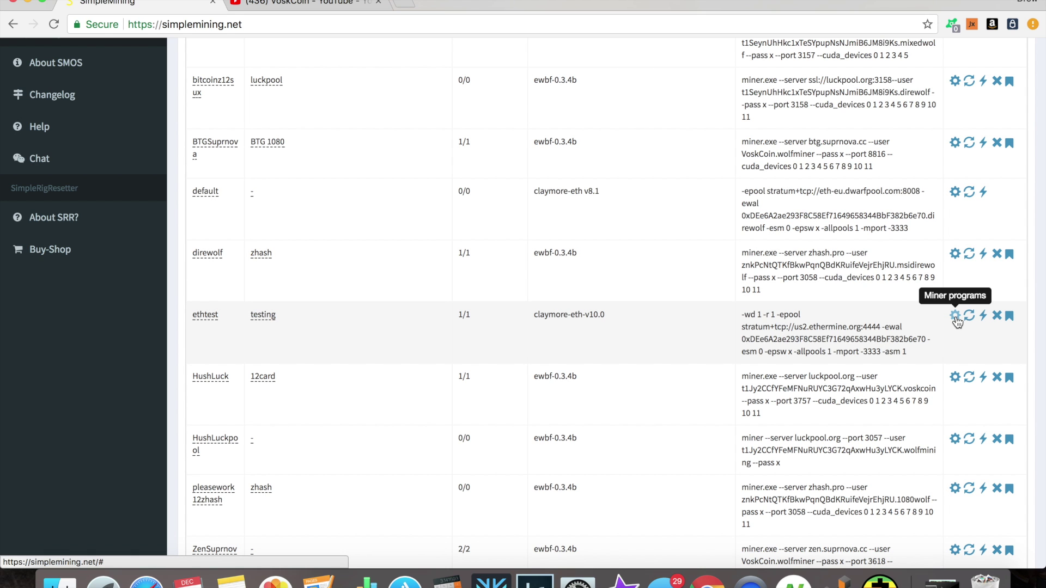
pyautogui.click(956, 316)
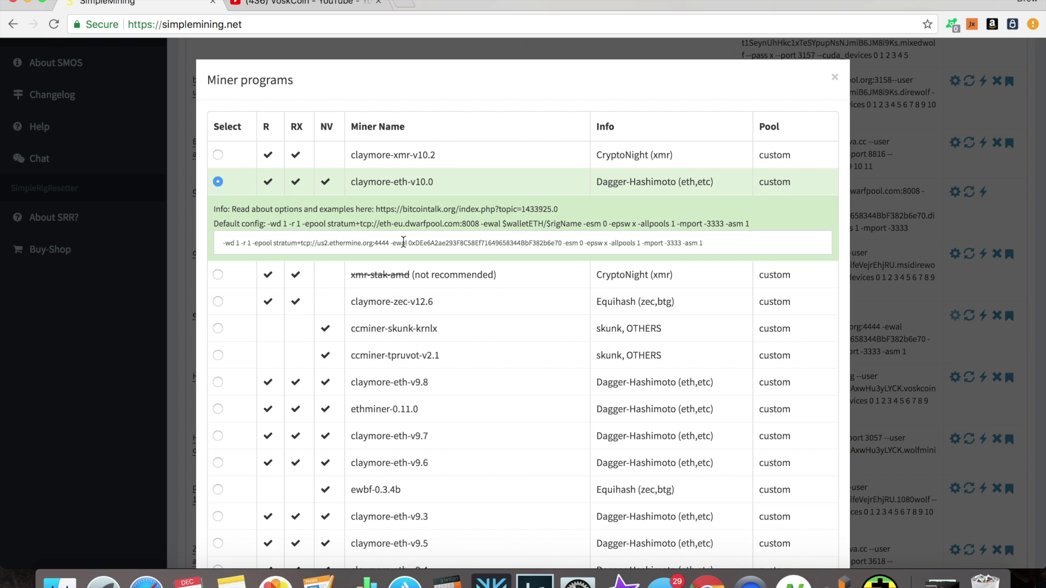
pyautogui.click(309, 237)
pyautogui.press('super+a')
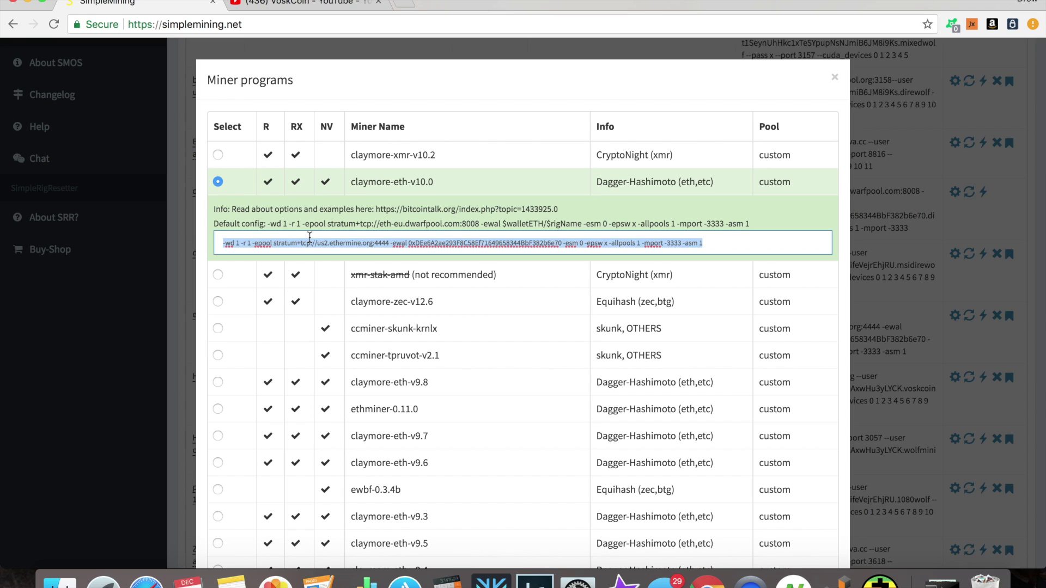
pyautogui.click(363, 244)
pyautogui.press('super+a')
pyautogui.press('Right')
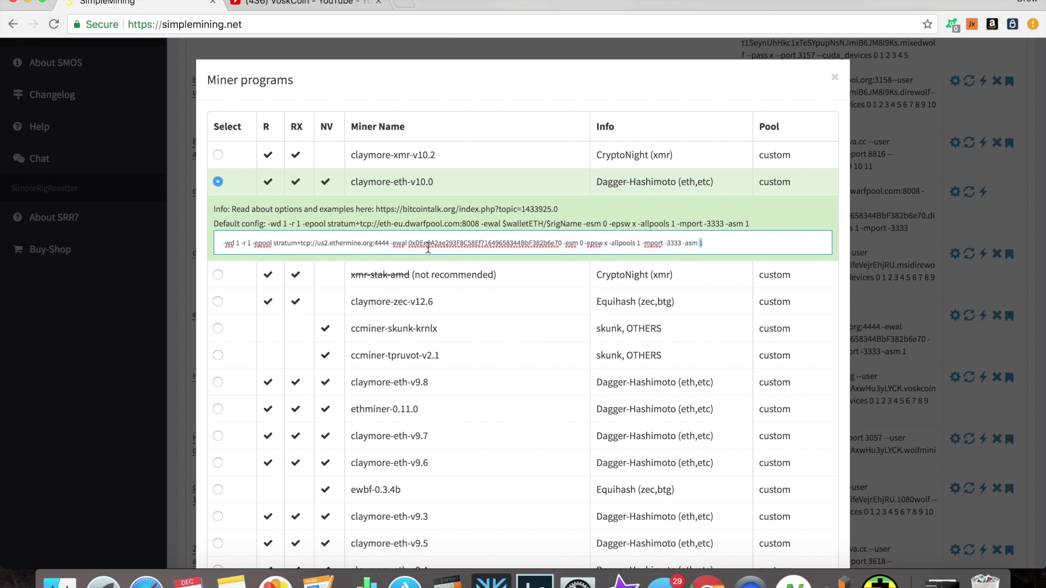
pyautogui.moveTo(409, 243); pyautogui.dragTo(566, 242)
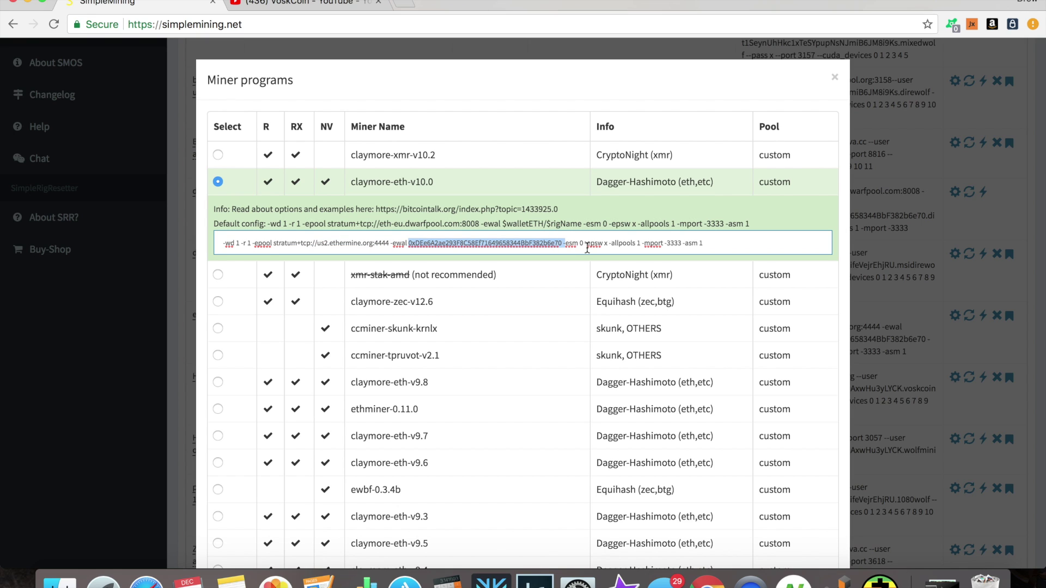
pyautogui.click(543, 246)
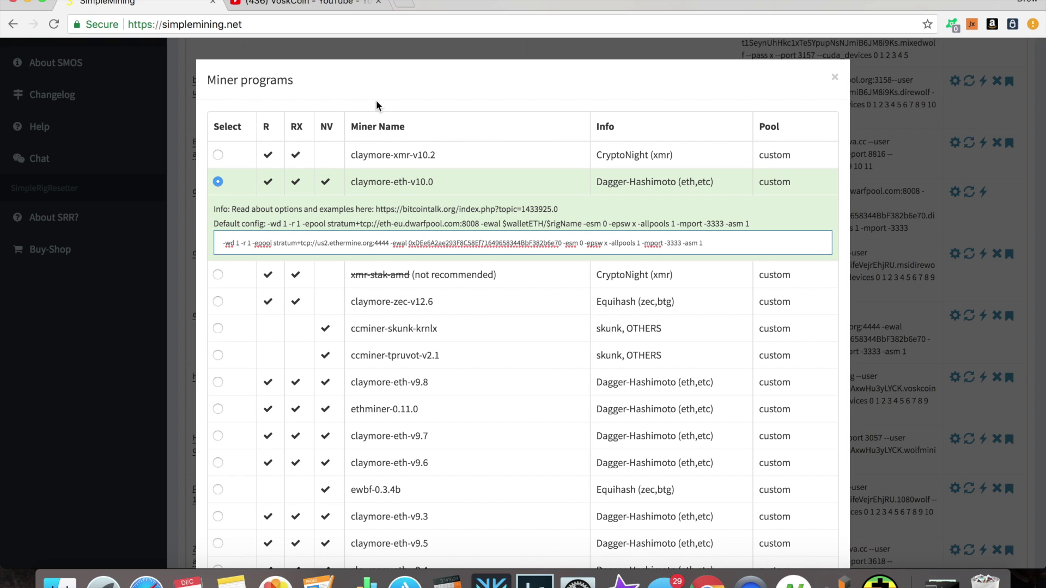
pyautogui.doubleClick(502, 243)
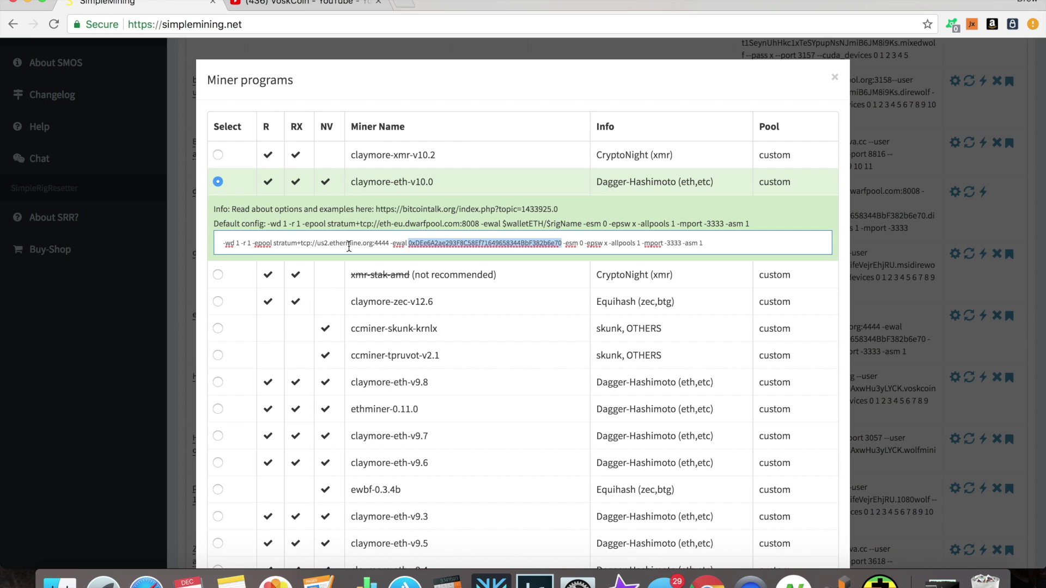
pyautogui.click(107, 260)
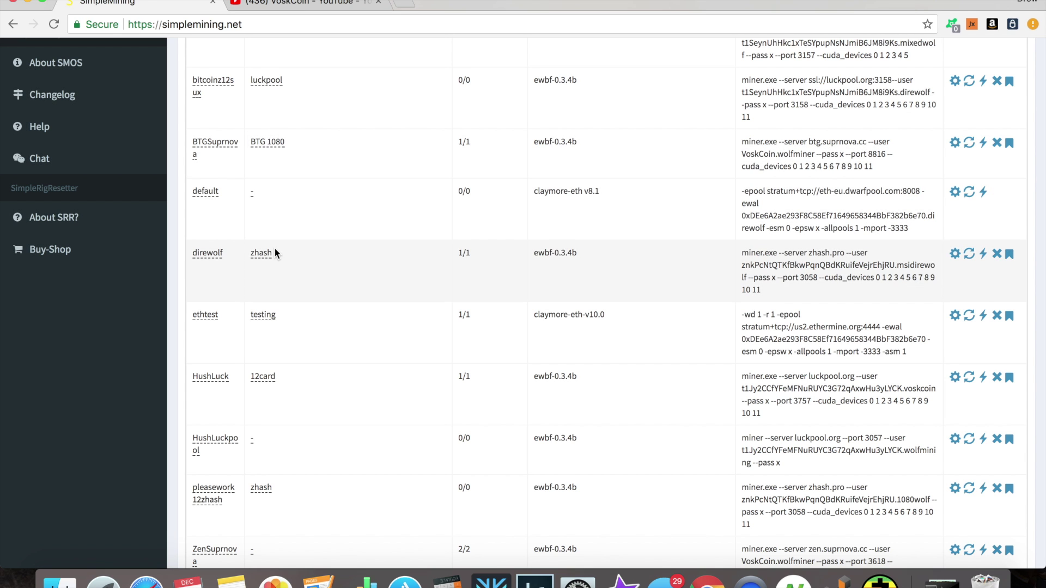
pyautogui.scroll(-5, 274, 248)
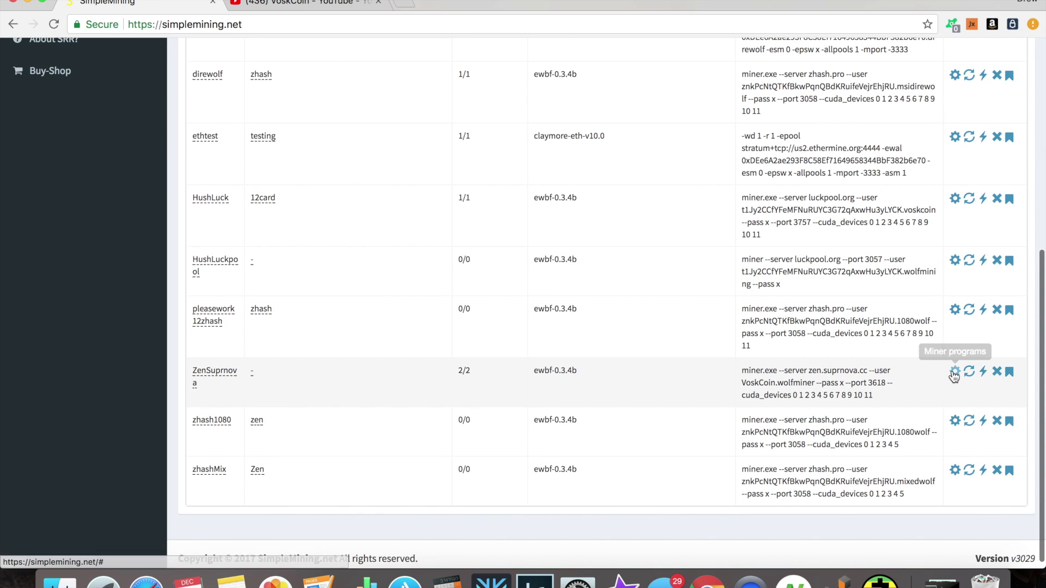
pyautogui.click(955, 372)
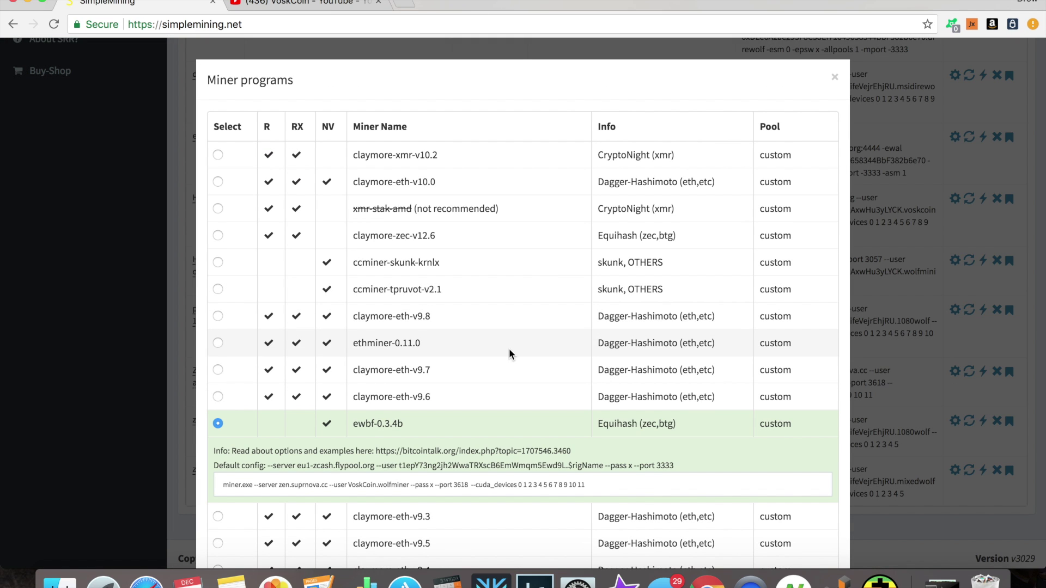
pyautogui.scroll(-2, 509, 354)
pyautogui.doubleClick(355, 419)
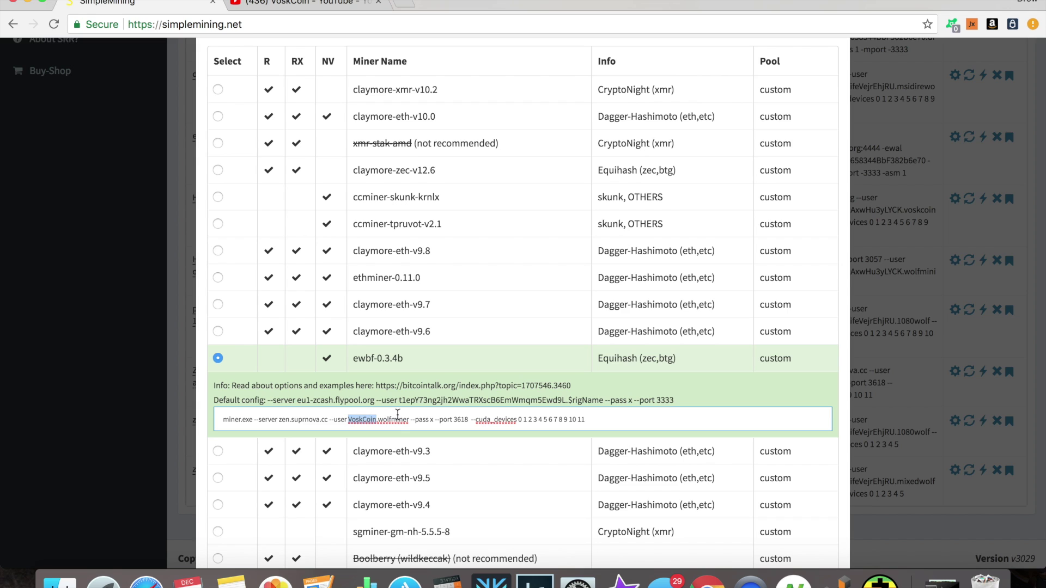
pyautogui.doubleClick(391, 419)
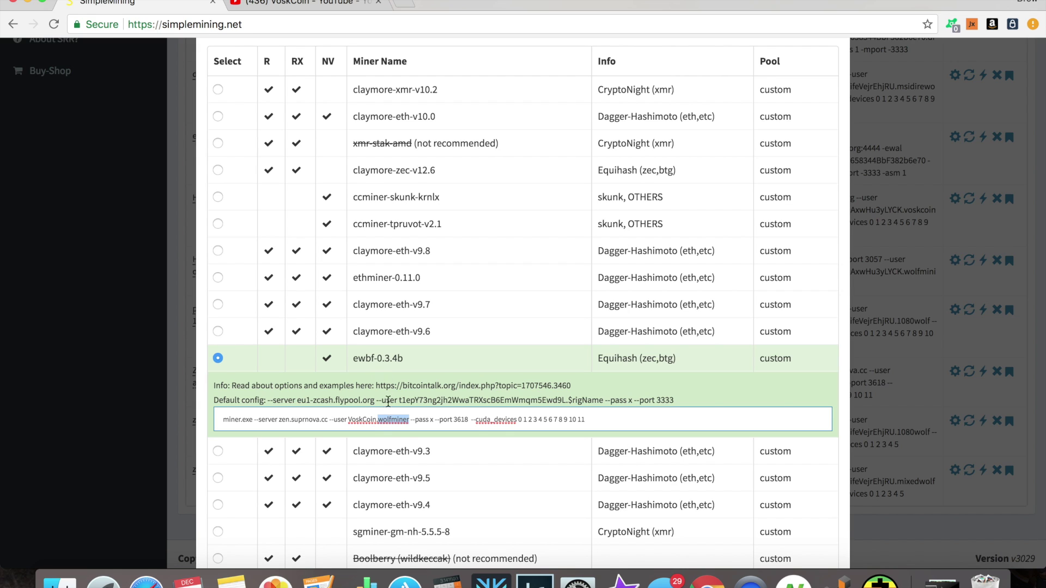
pyautogui.click(363, 417)
pyautogui.press('super+a')
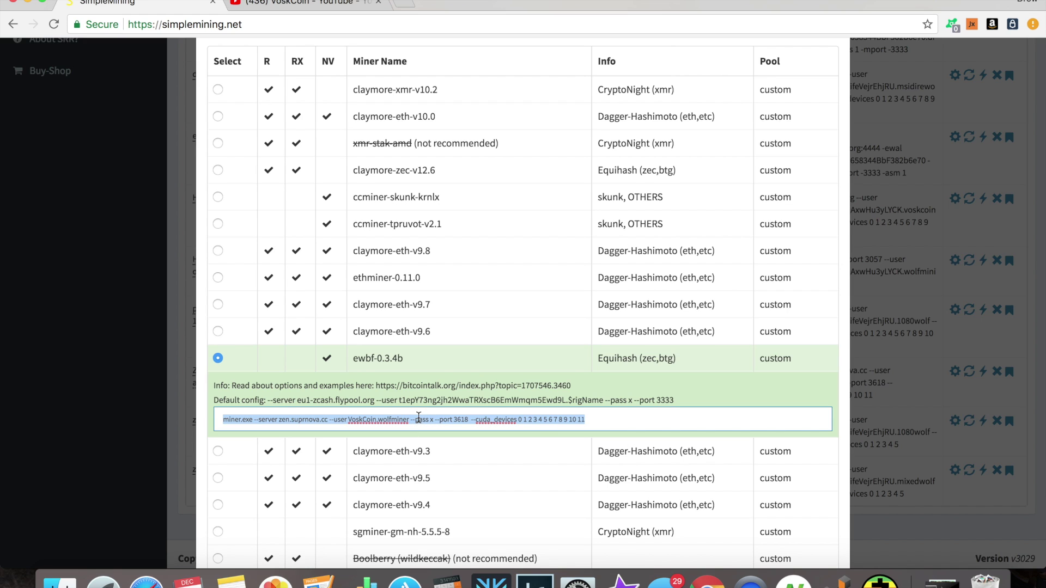
pyautogui.click(367, 425)
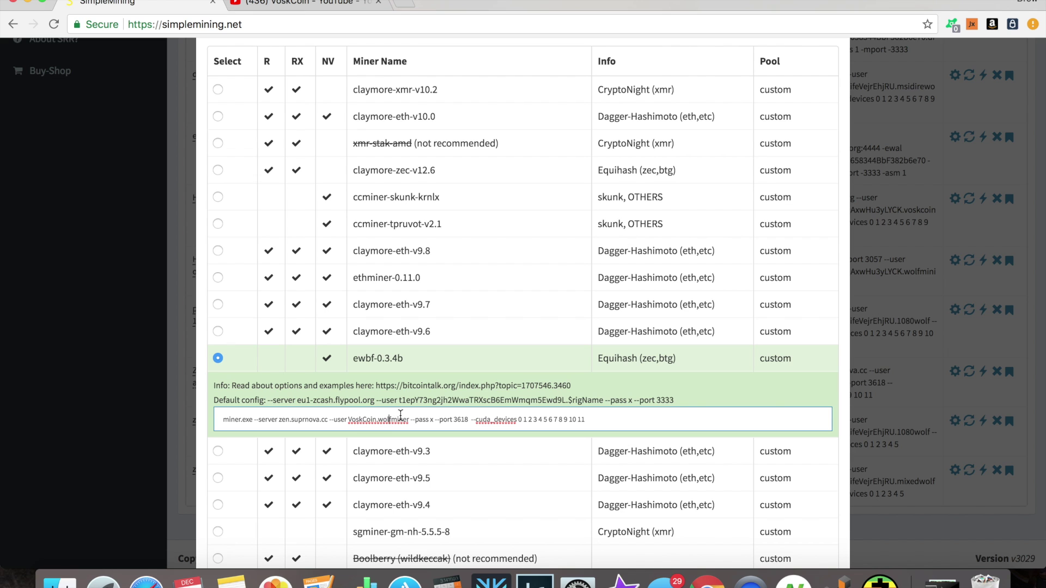
pyautogui.click(125, 310)
pyautogui.scroll(4, 348, 343)
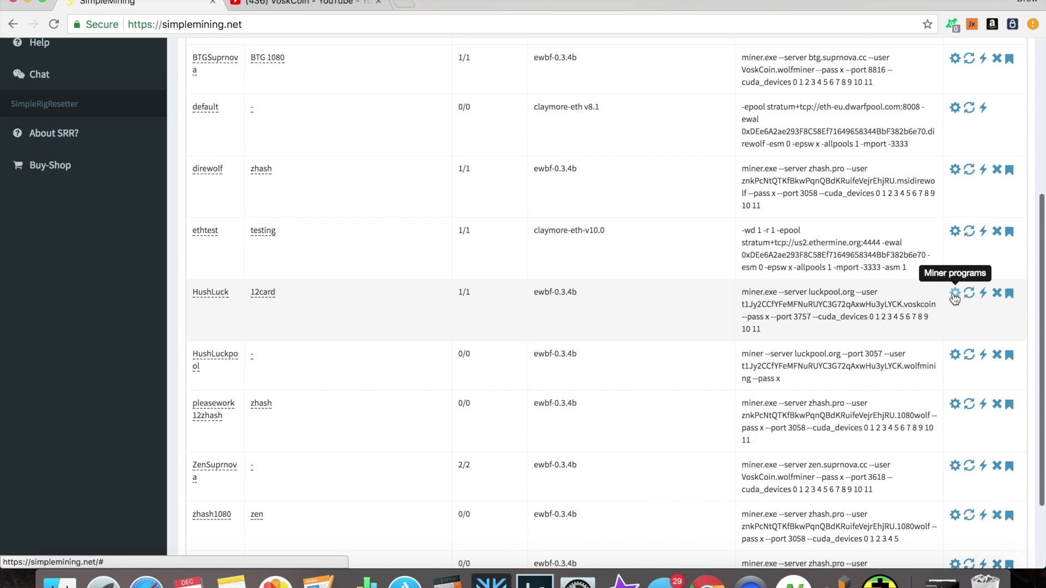
pyautogui.click(955, 295)
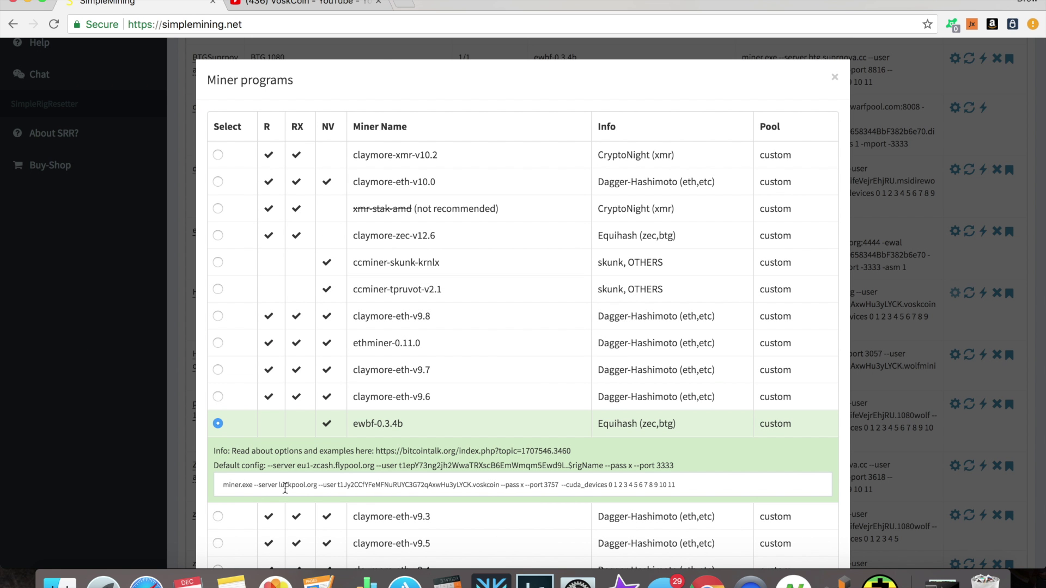
pyautogui.tripleClick(285, 489)
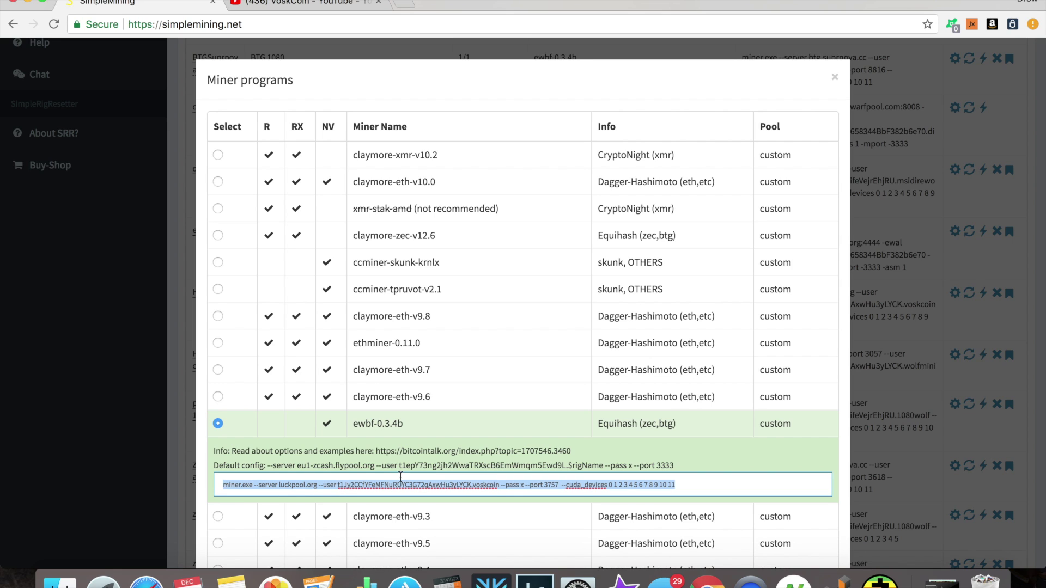
pyautogui.press('Right')
pyautogui.hotkey('shift', 'alt', 'Left')
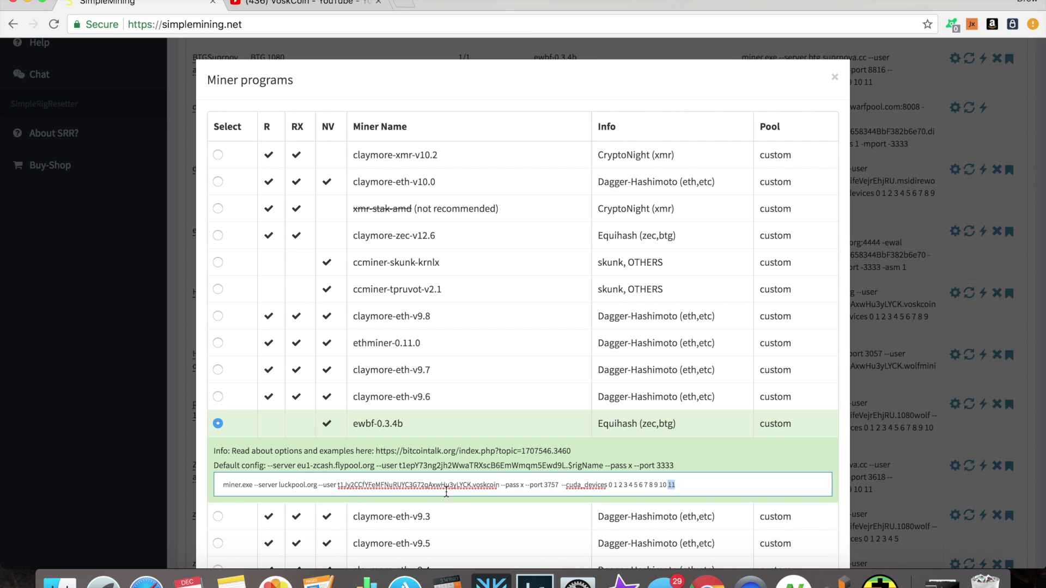
pyautogui.click(523, 486)
pyautogui.click(82, 323)
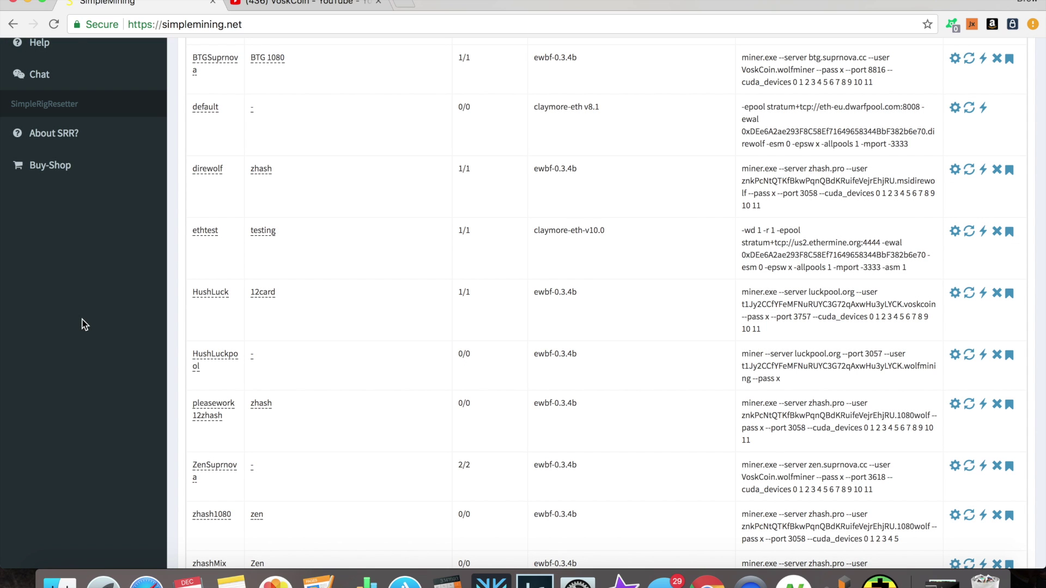
# - Leave the Rig Groups page for the RigList page showing each rig's group
pyautogui.scroll(-3, 84, 324)
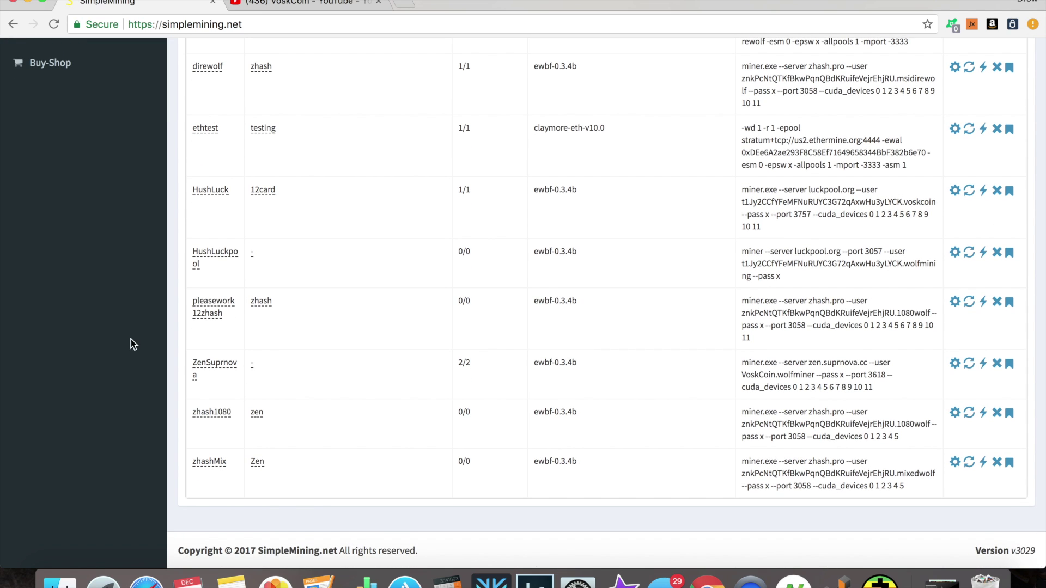
pyautogui.scroll(10, 385, 428)
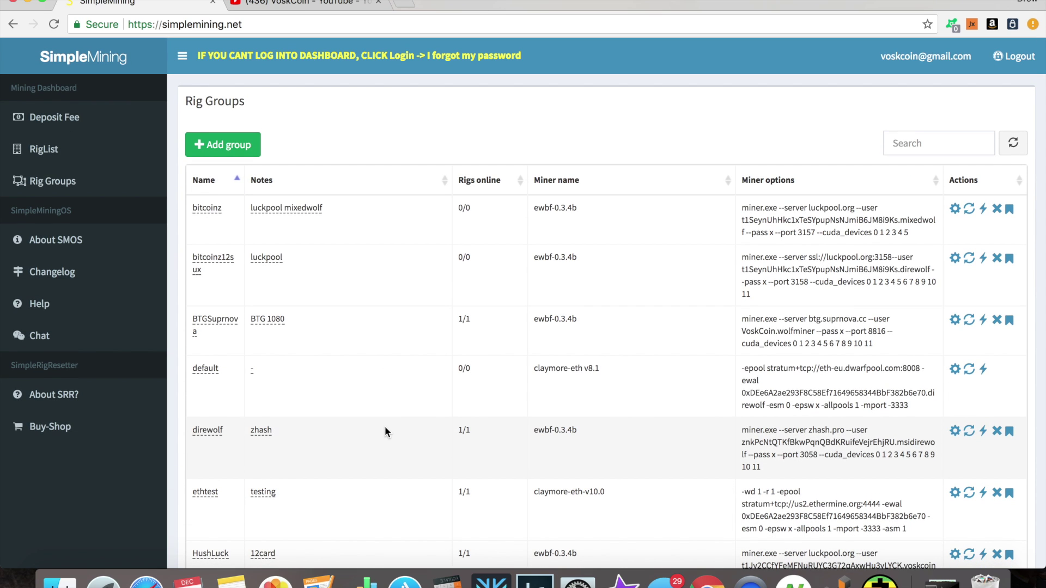
pyautogui.click(137, 163)
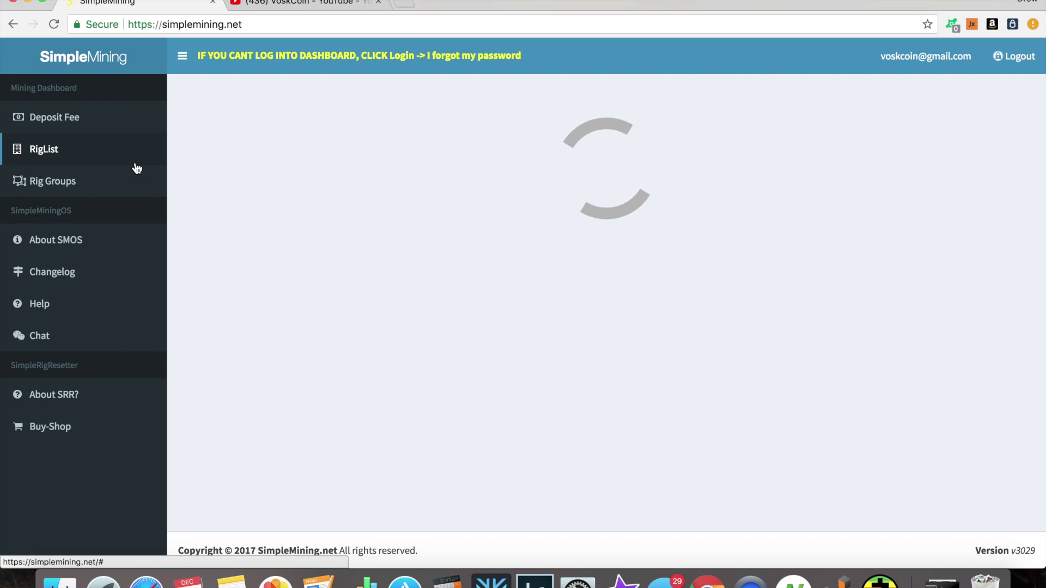